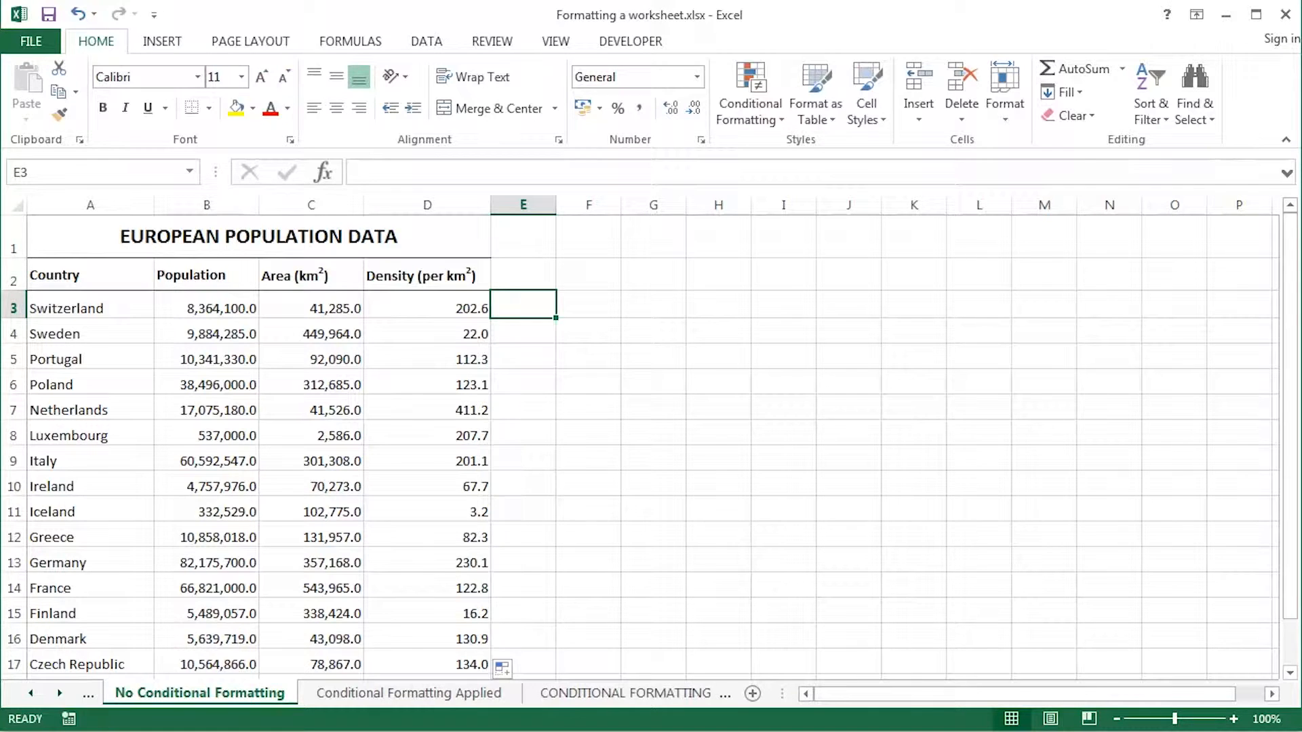
# Step: Compare the unformatted population data sheet with the No Conditional Formatting sheet, ending on the latter
pyautogui.click(31, 695)
pyautogui.click(30, 694)
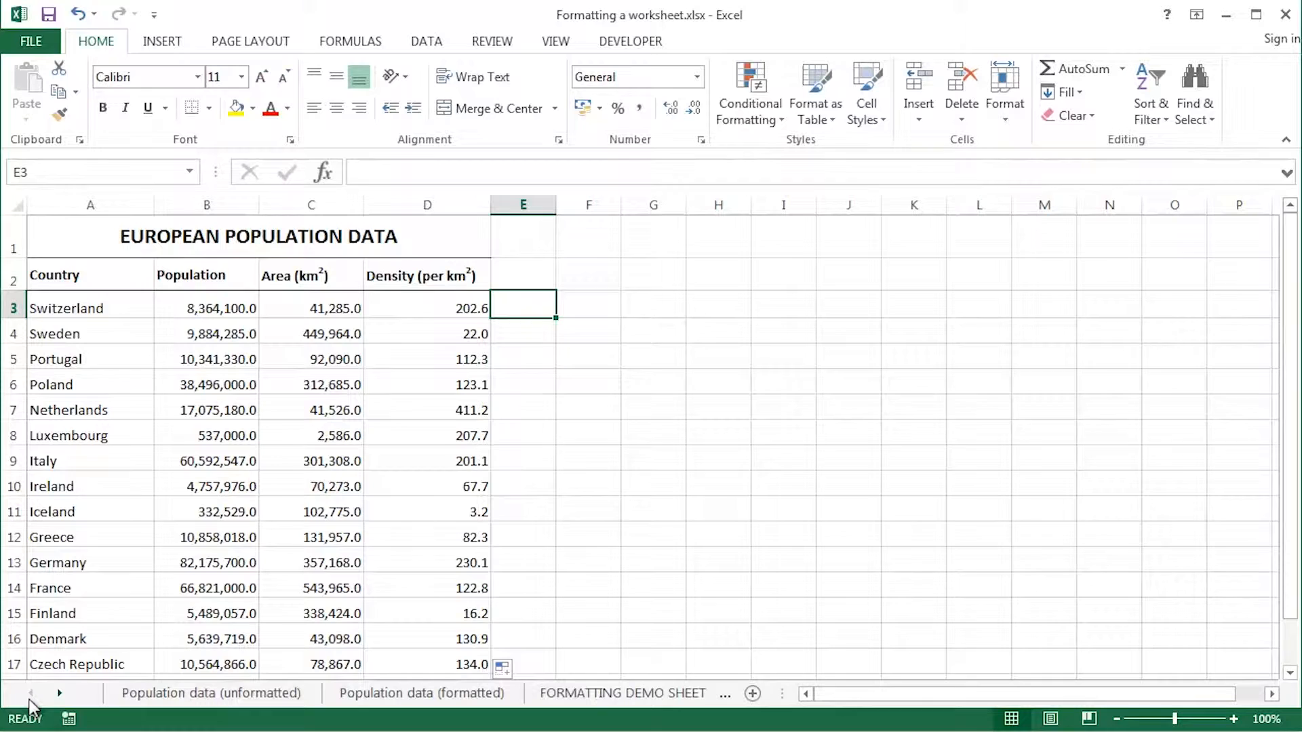
pyautogui.click(199, 695)
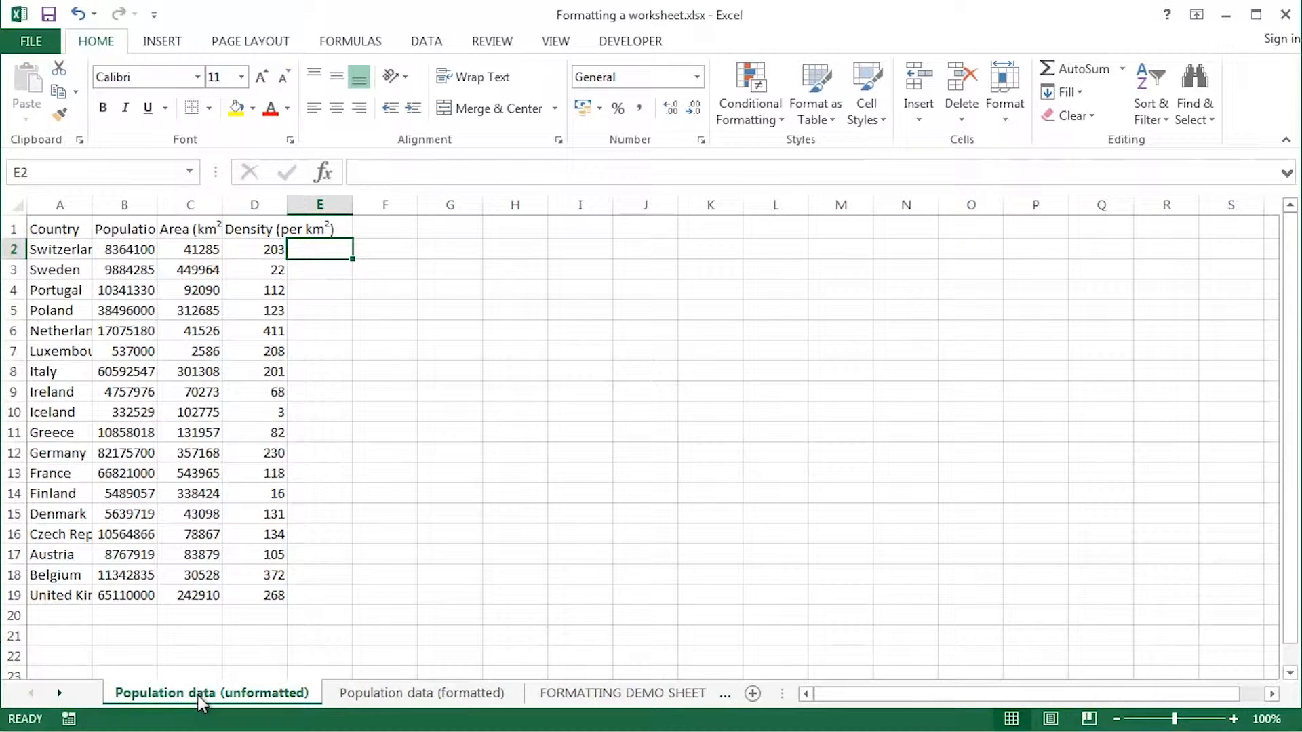
pyautogui.click(60, 693)
pyautogui.click(60, 694)
pyautogui.click(365, 694)
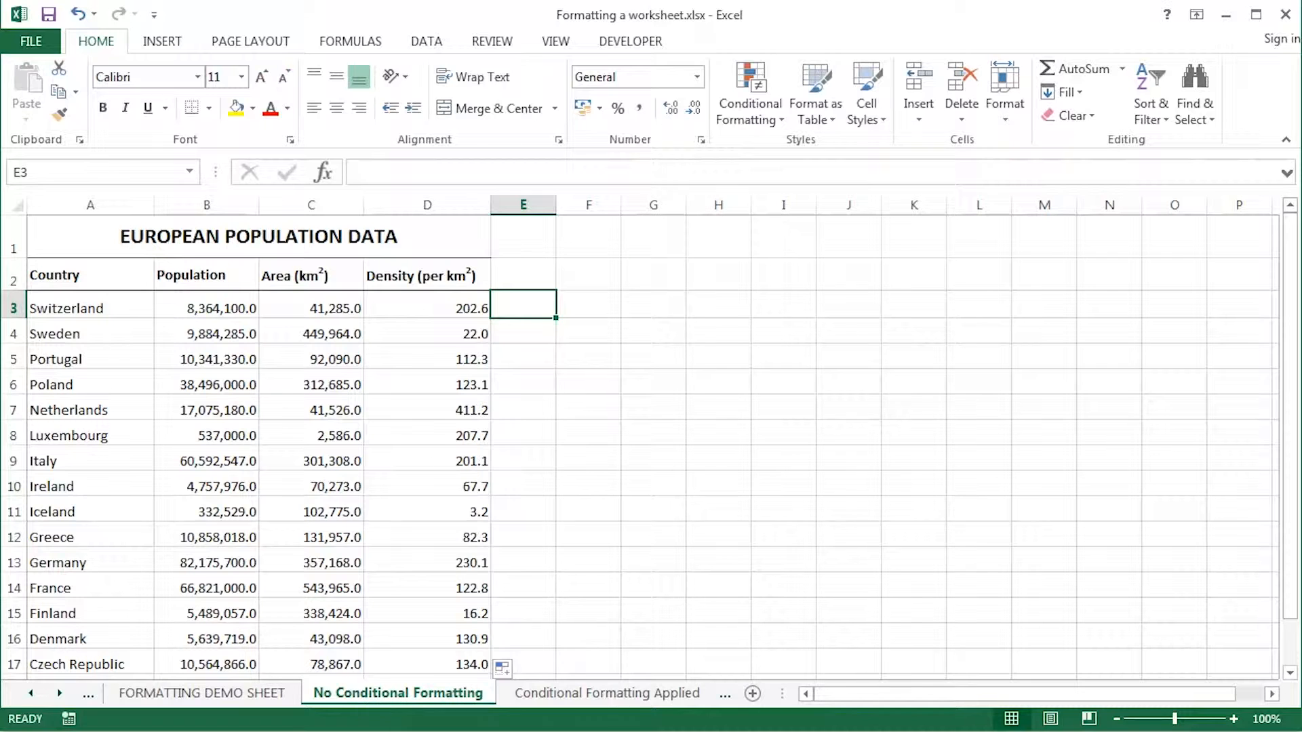
pyautogui.click(30, 693)
pyautogui.click(31, 693)
pyautogui.click(188, 693)
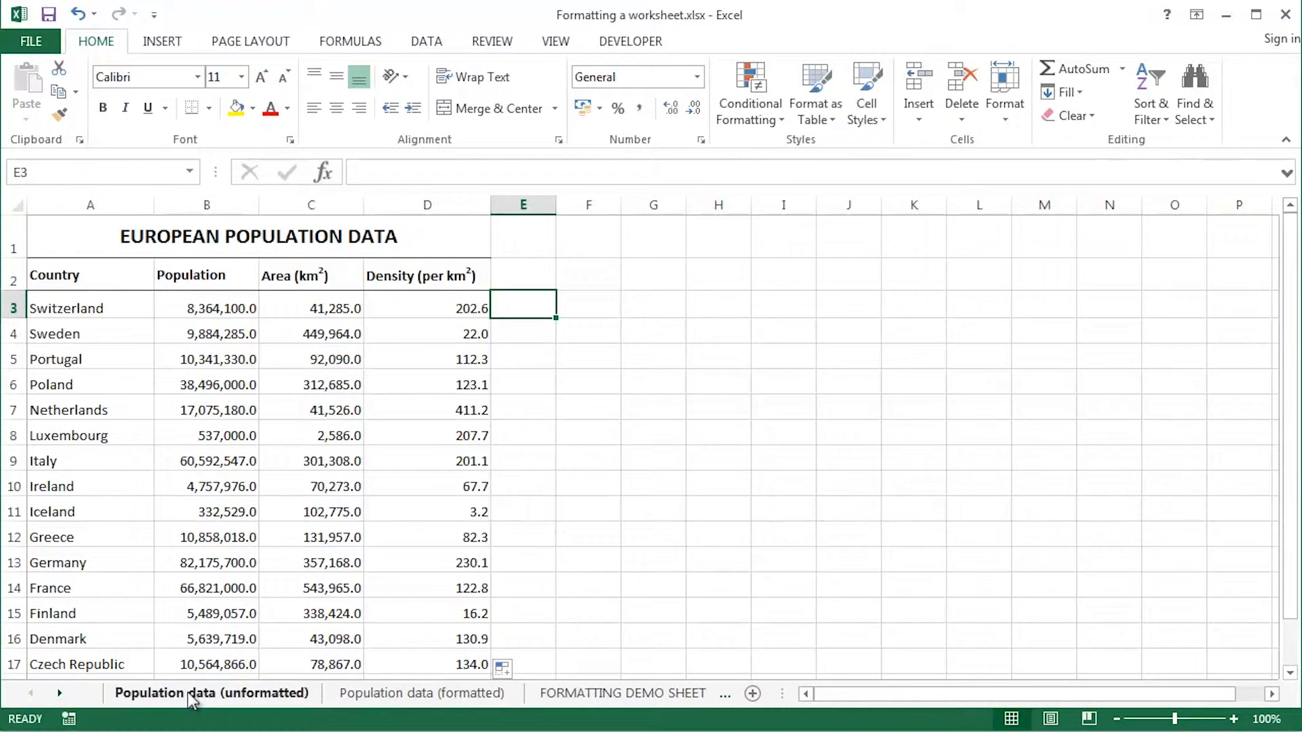
pyautogui.click(60, 695)
pyautogui.click(567, 695)
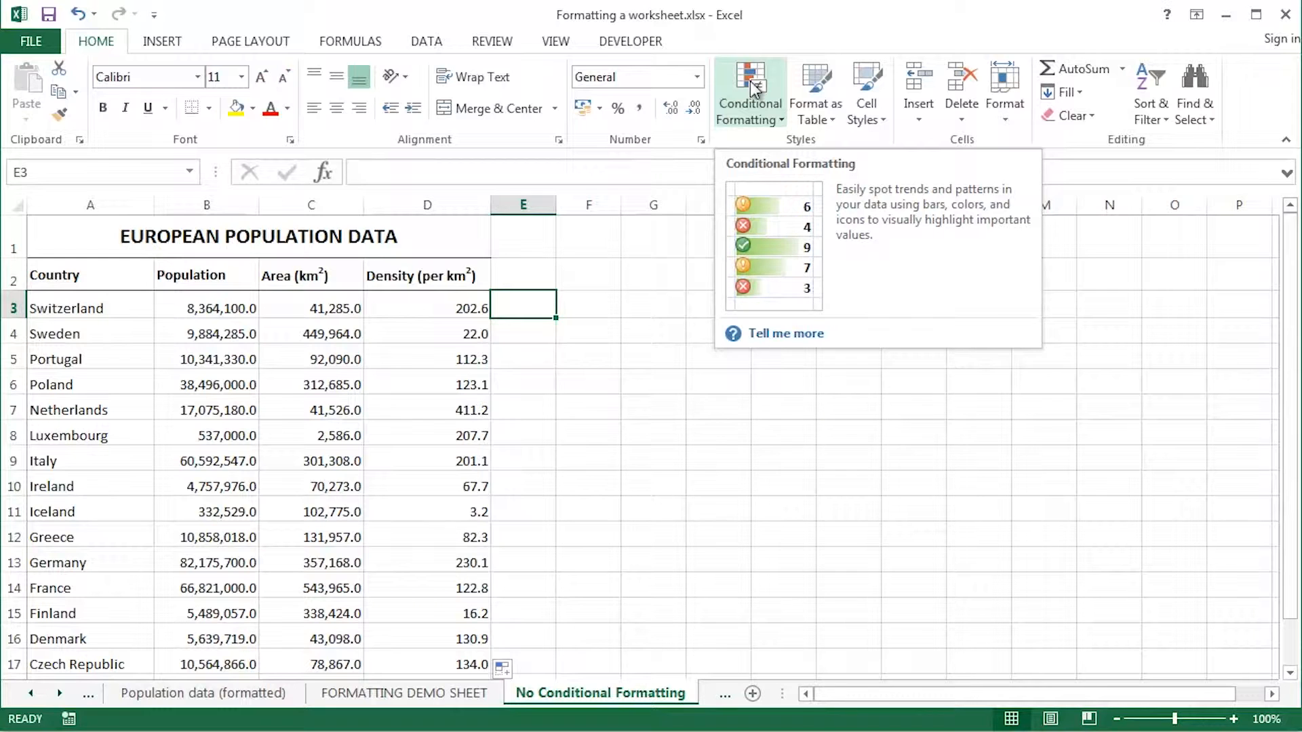
# Step: Examine the density cells for Switzerland, Netherlands and Iceland, and Switzerland's population cell
pyautogui.click(426, 311)
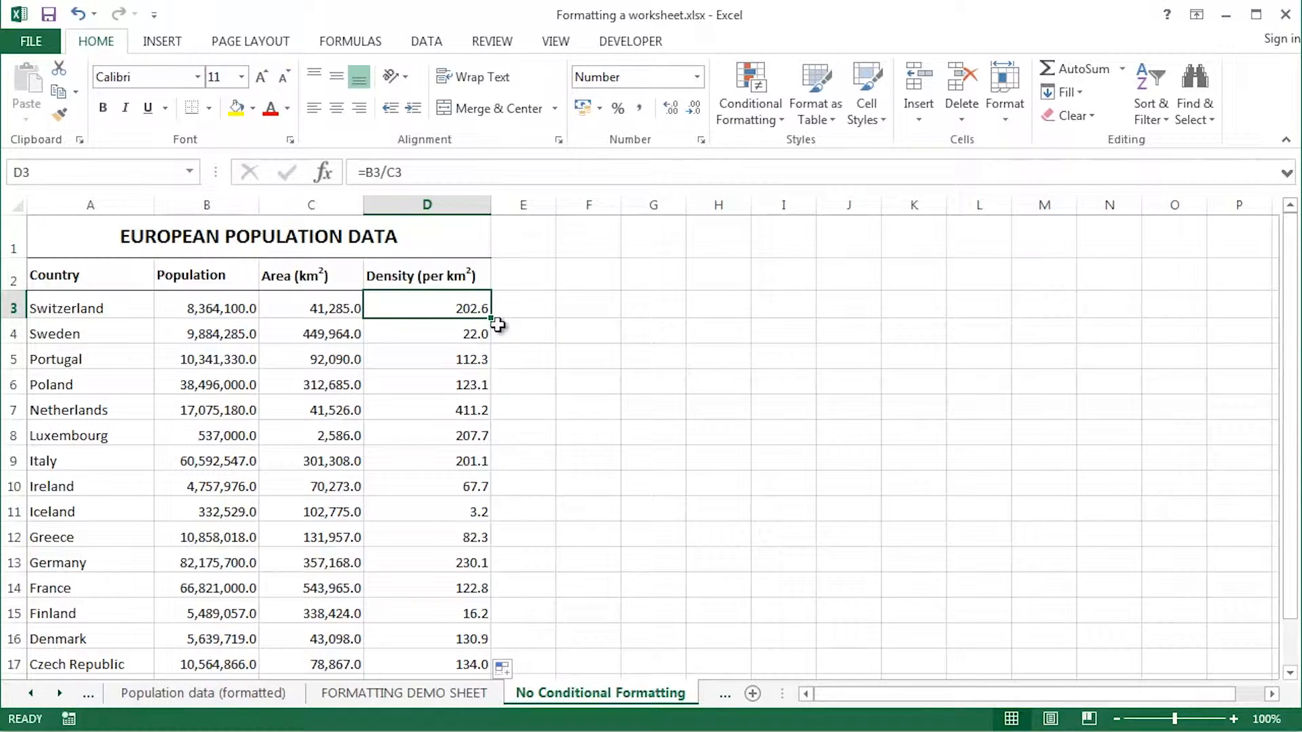
pyautogui.click(444, 409)
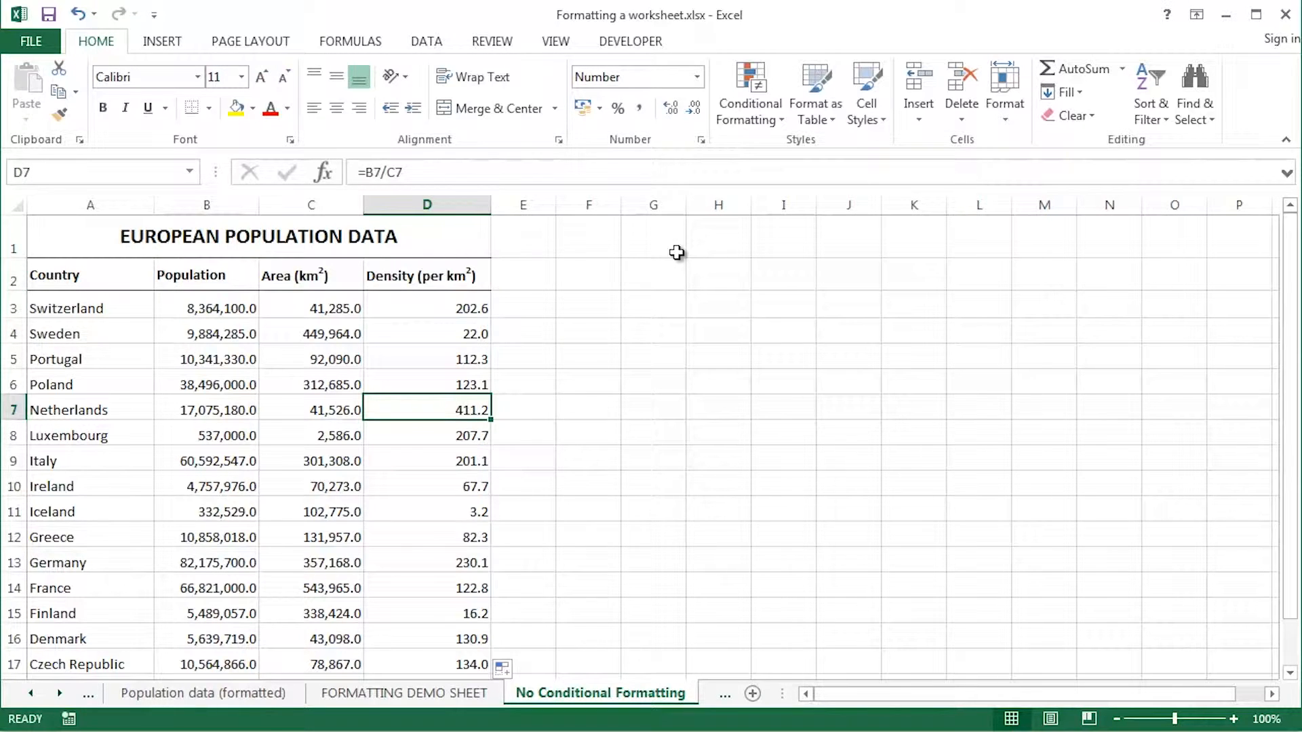
pyautogui.click(447, 513)
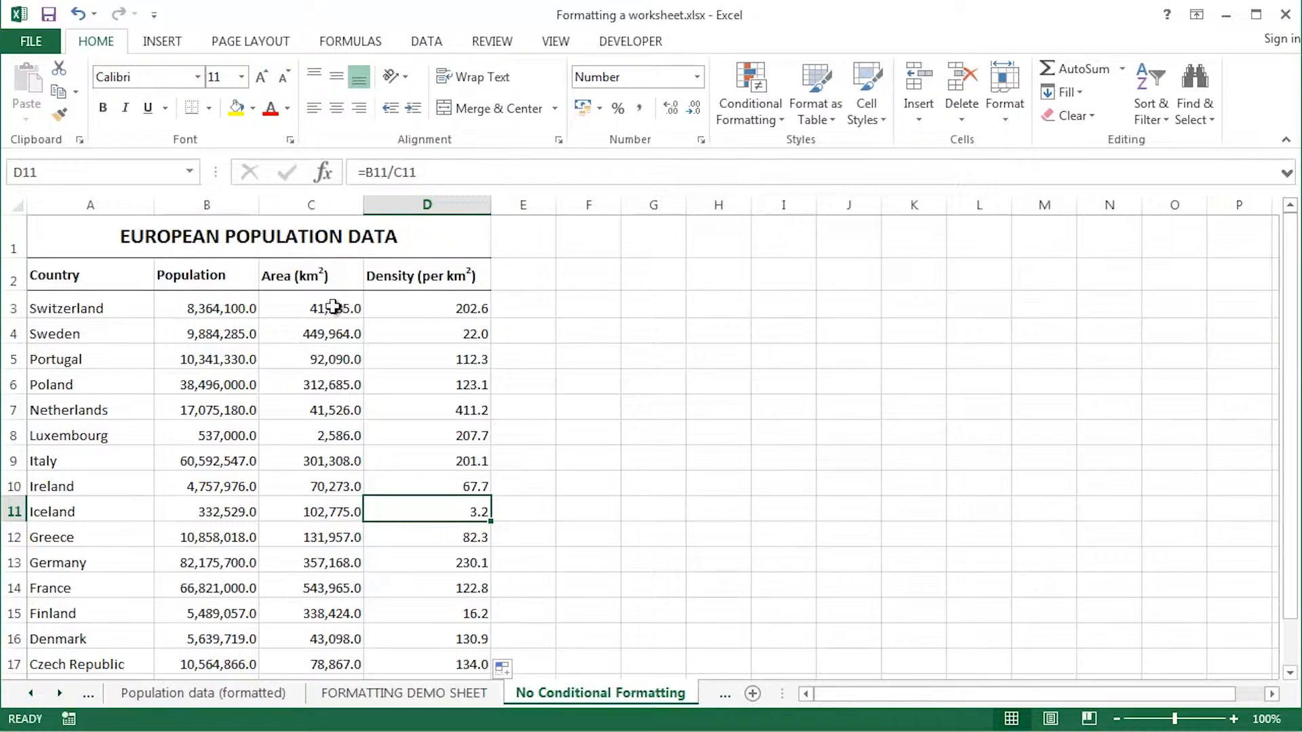
pyautogui.click(214, 308)
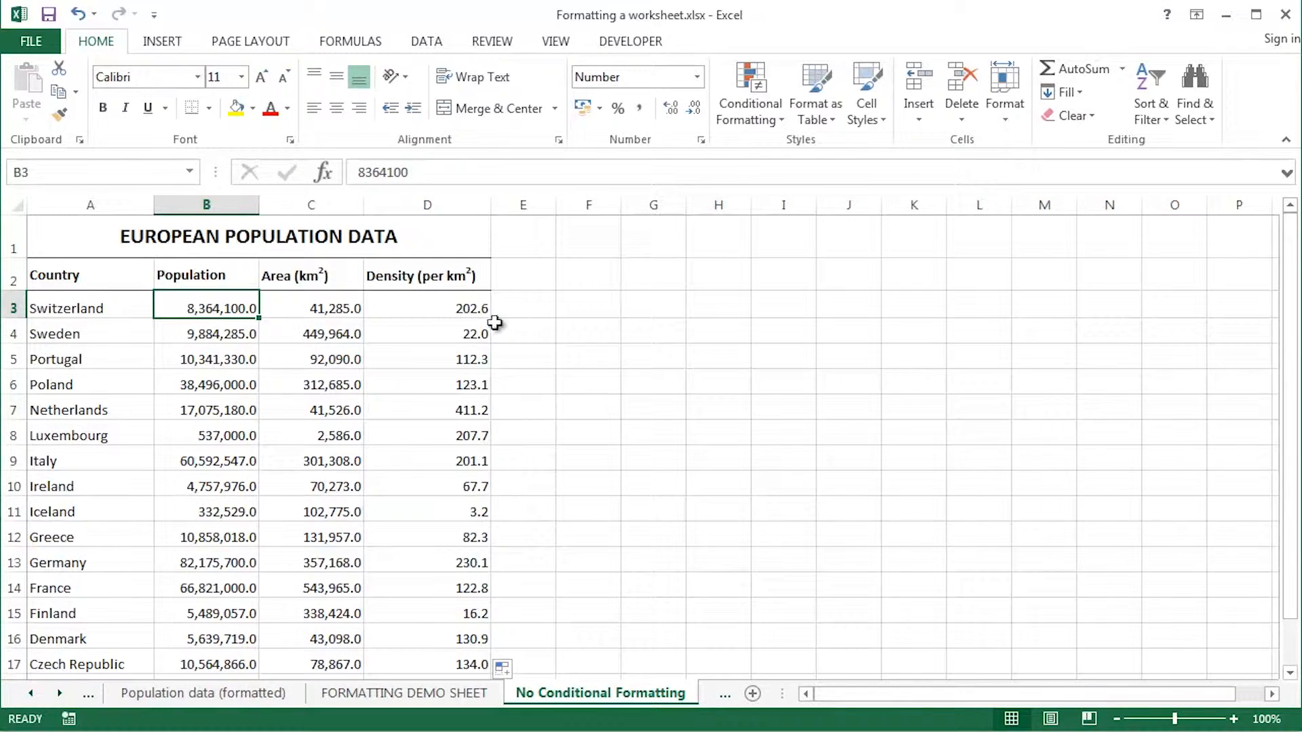
# Step: Apply blue solid-fill data bars to the density values in D3:D20
pyautogui.click(420, 308)
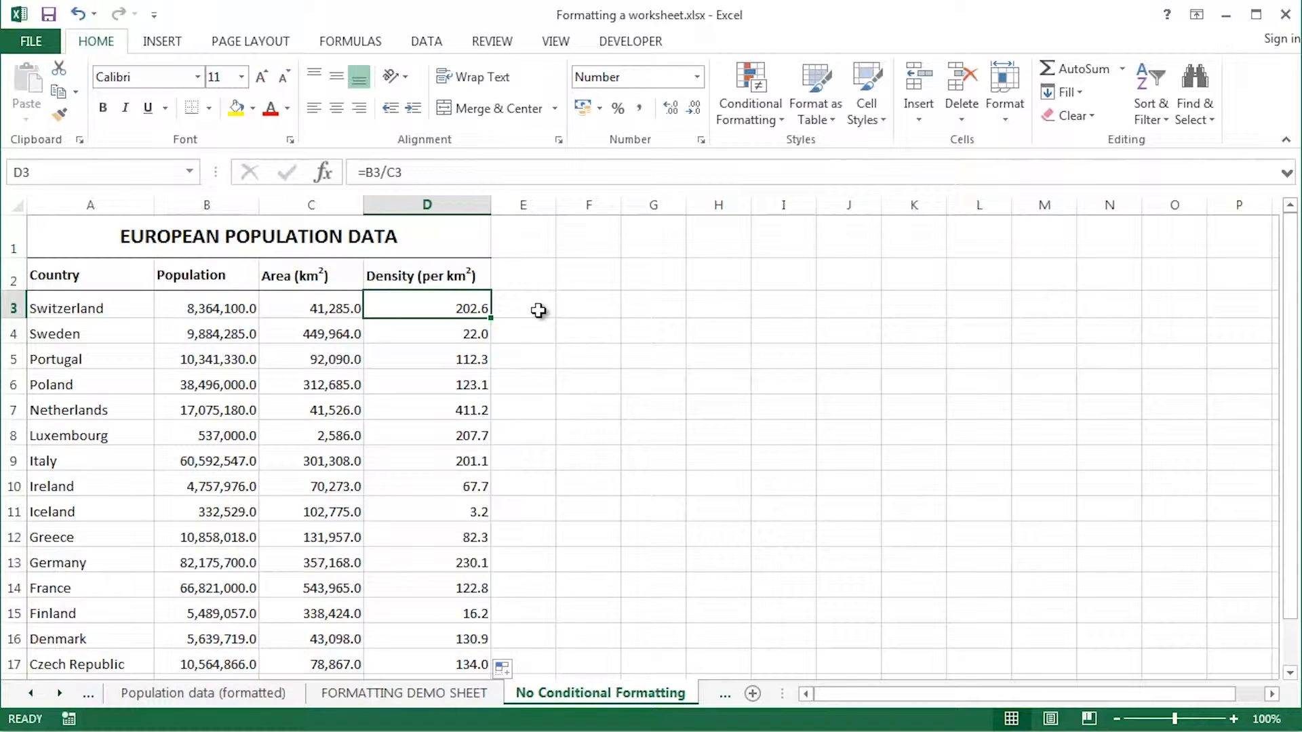
pyautogui.hotkey('ctrl', 'shift', 'Down')
pyautogui.moveTo(1292, 414); pyautogui.dragTo(1292, 307)
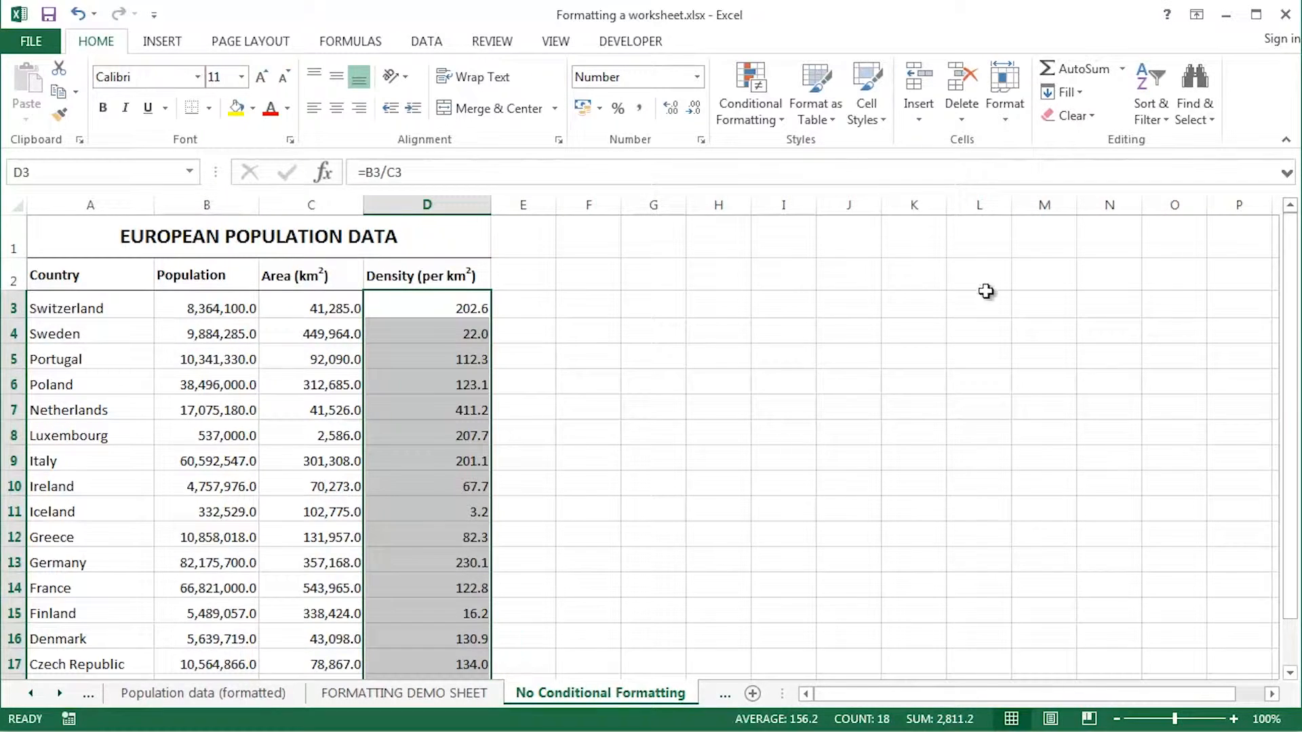
pyautogui.click(752, 114)
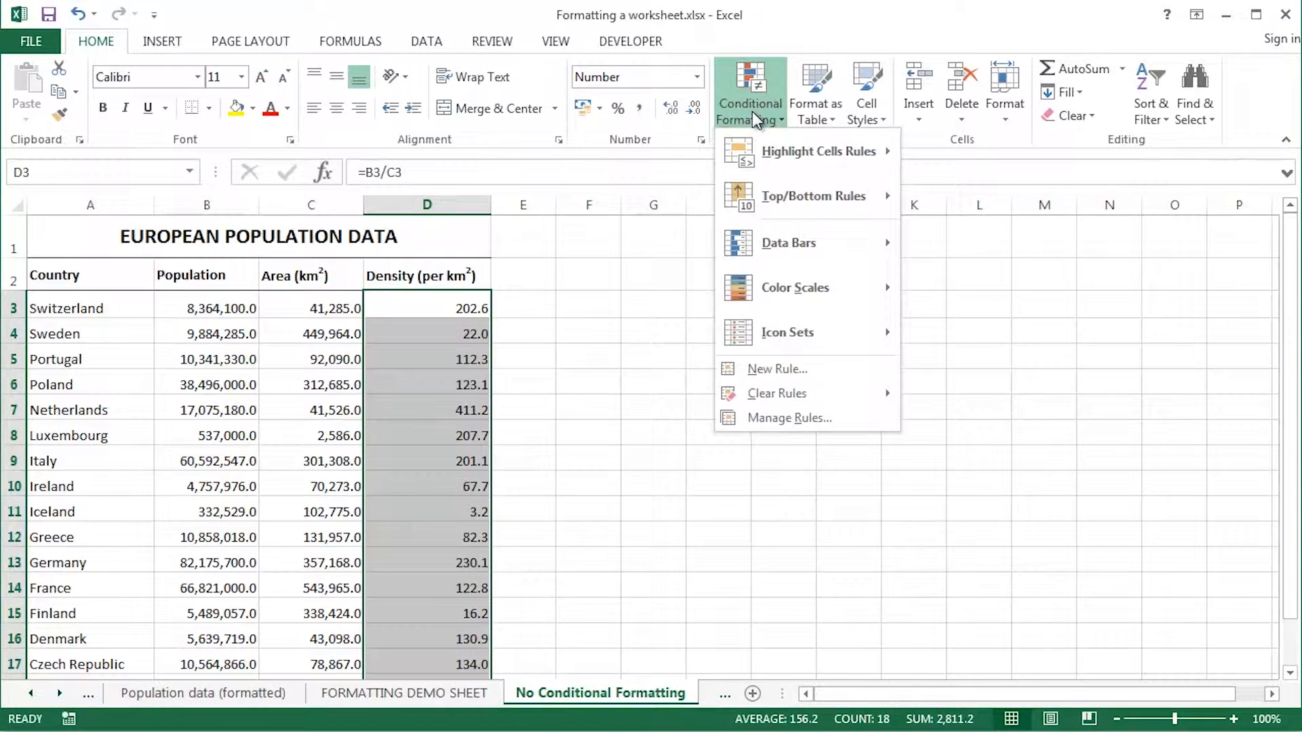
pyautogui.moveTo(767, 184)
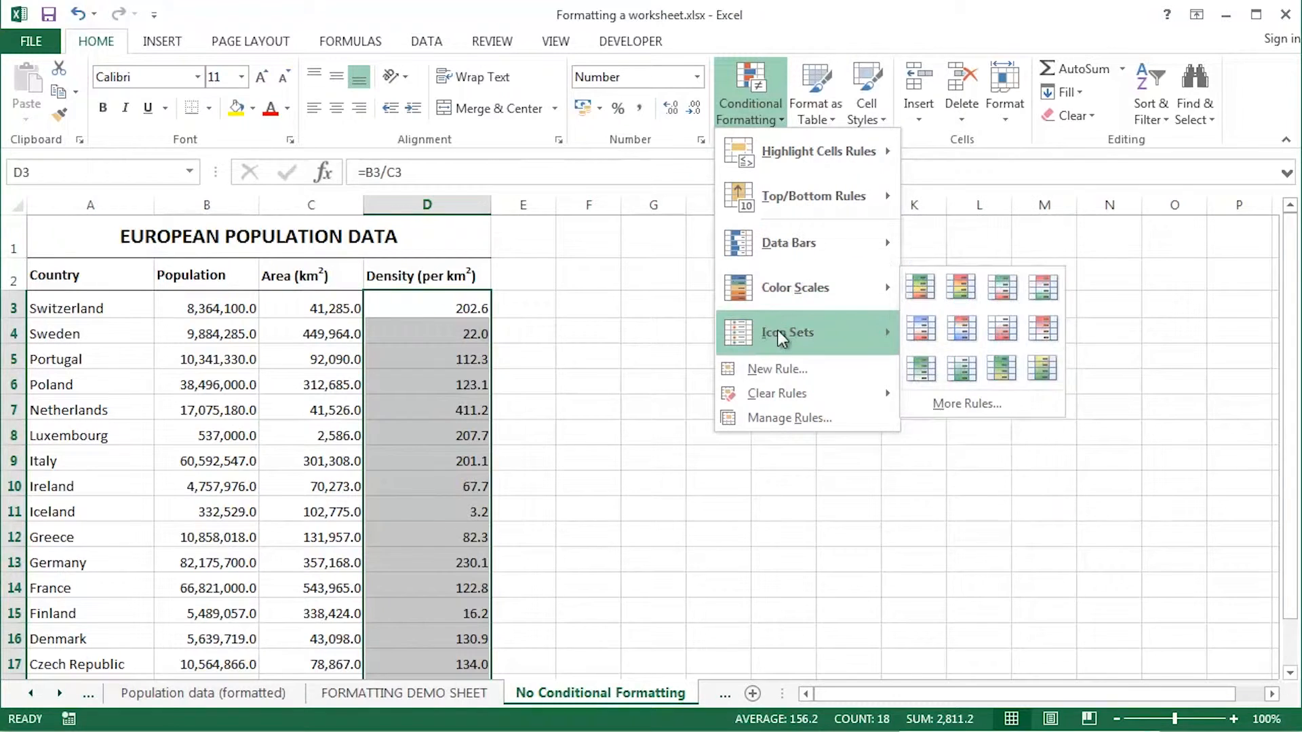
pyautogui.moveTo(787, 242)
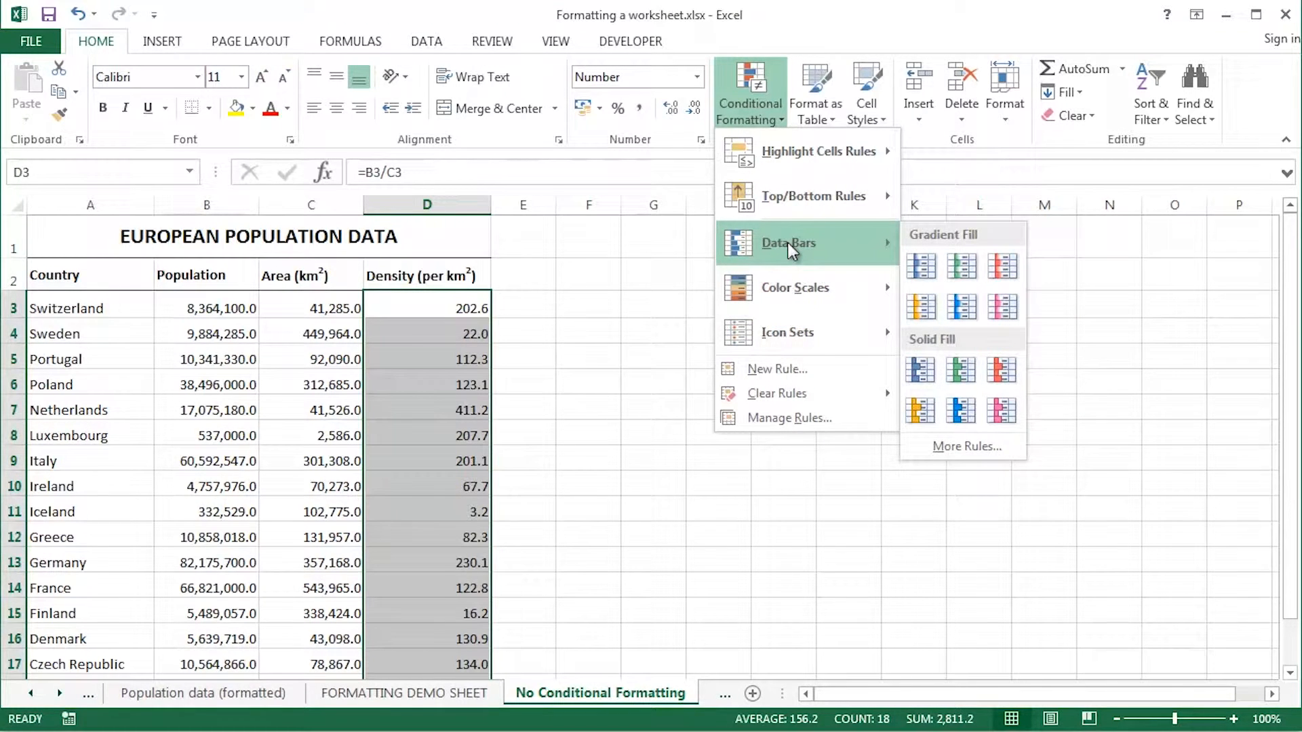
pyautogui.click(919, 371)
pyautogui.click(744, 330)
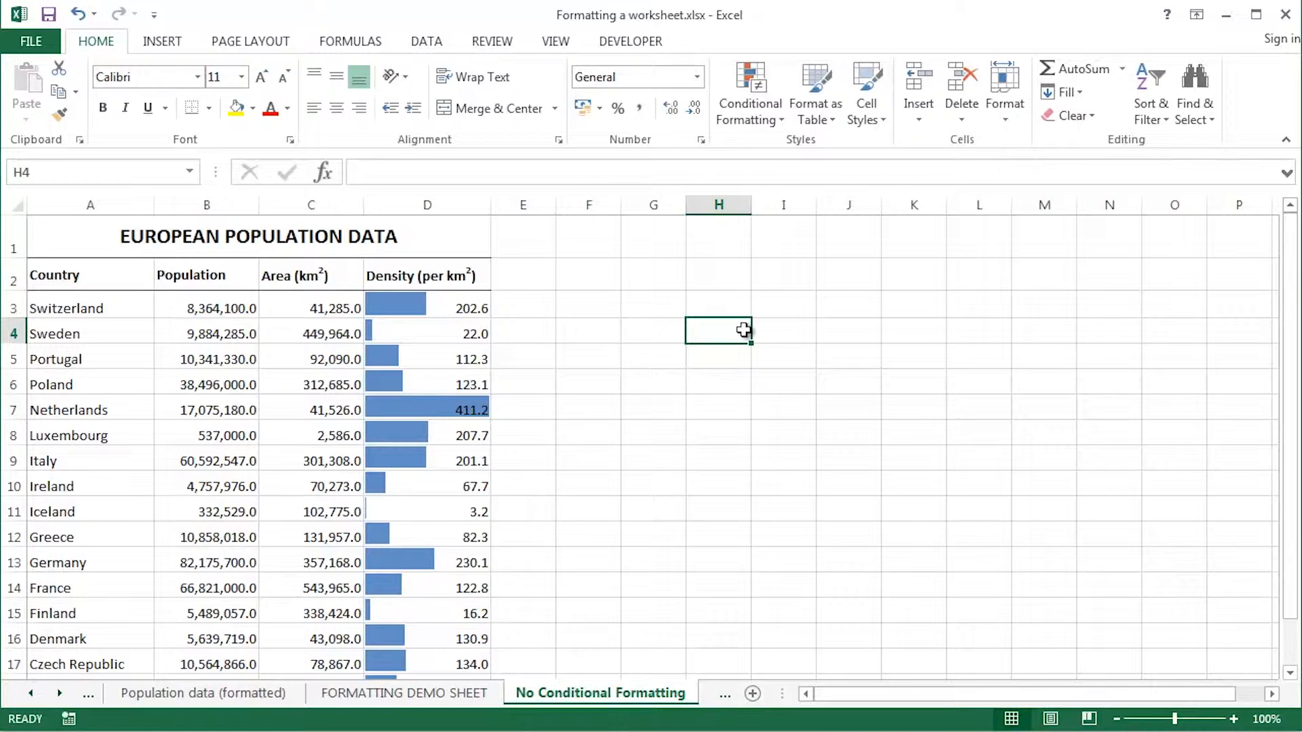
# Step: Try changing Switzerland's population in B3 to 83641000 to test the data bars, and undo the change
pyautogui.click(226, 309)
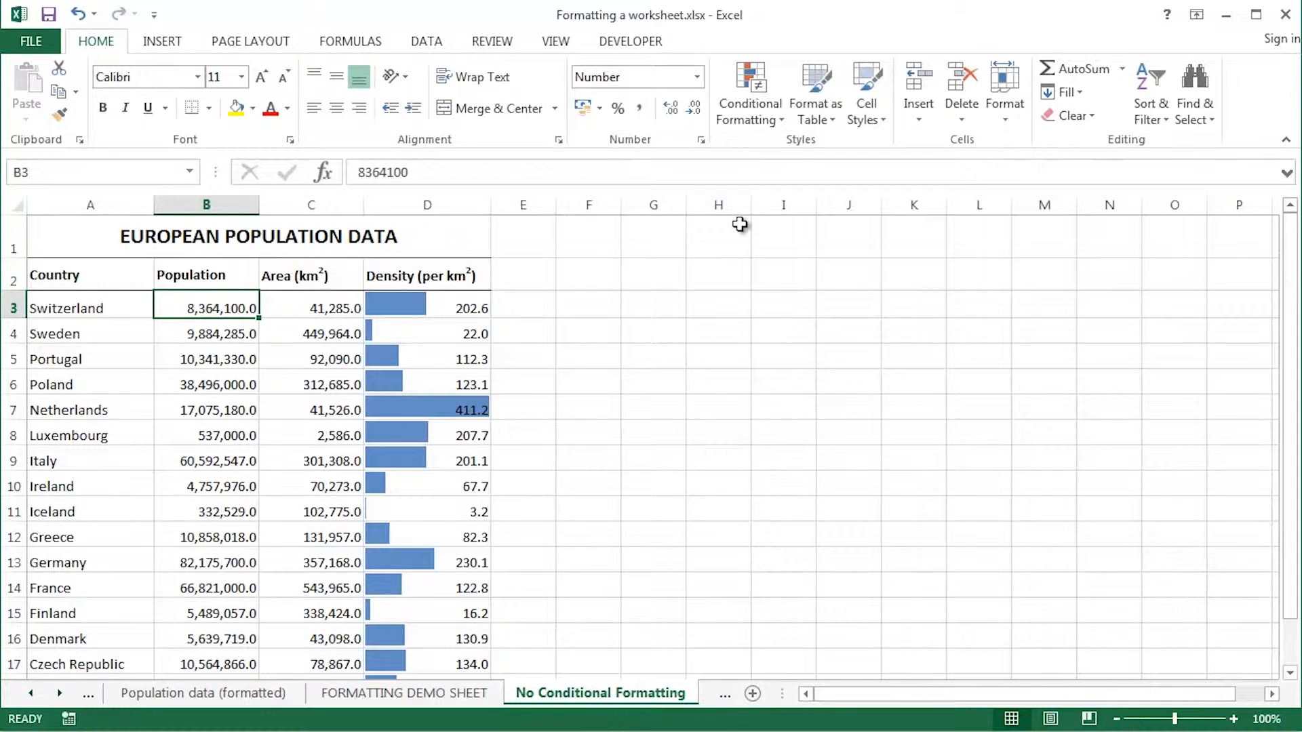
pyautogui.press('F2')
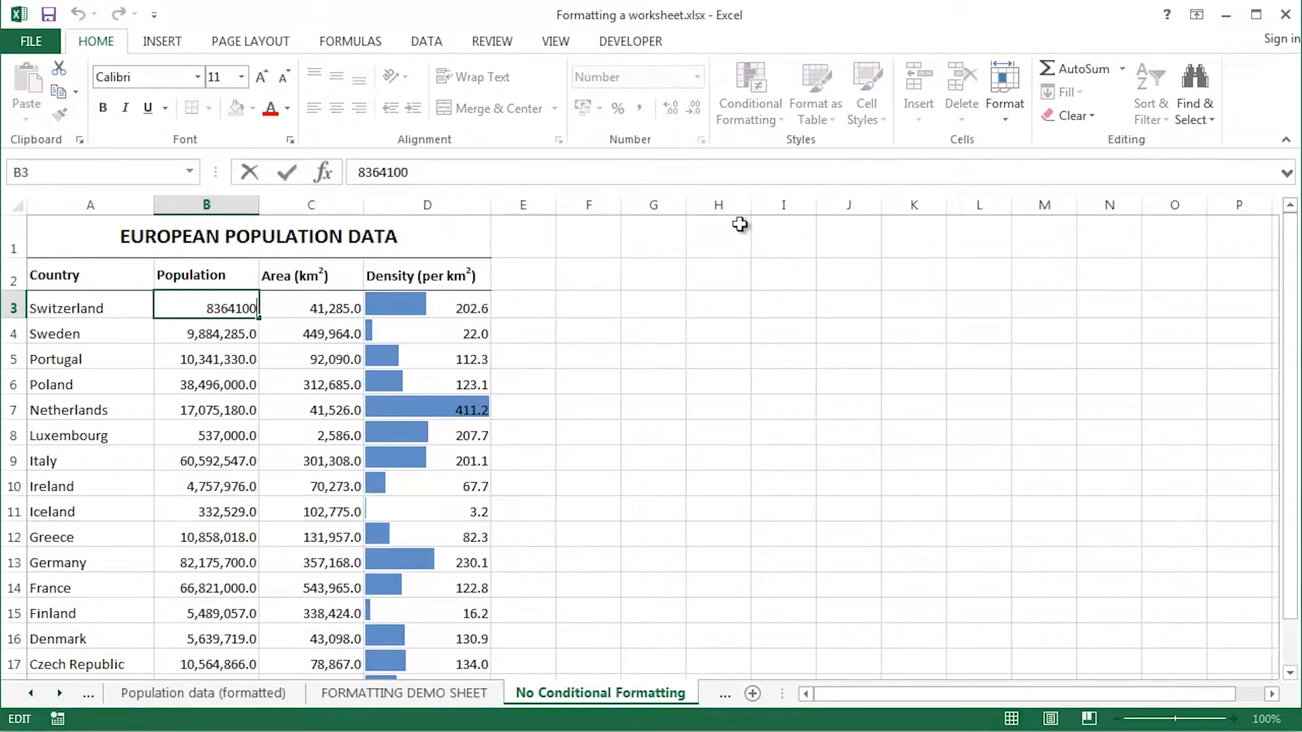
pyautogui.write('0')
pyautogui.press('Return')
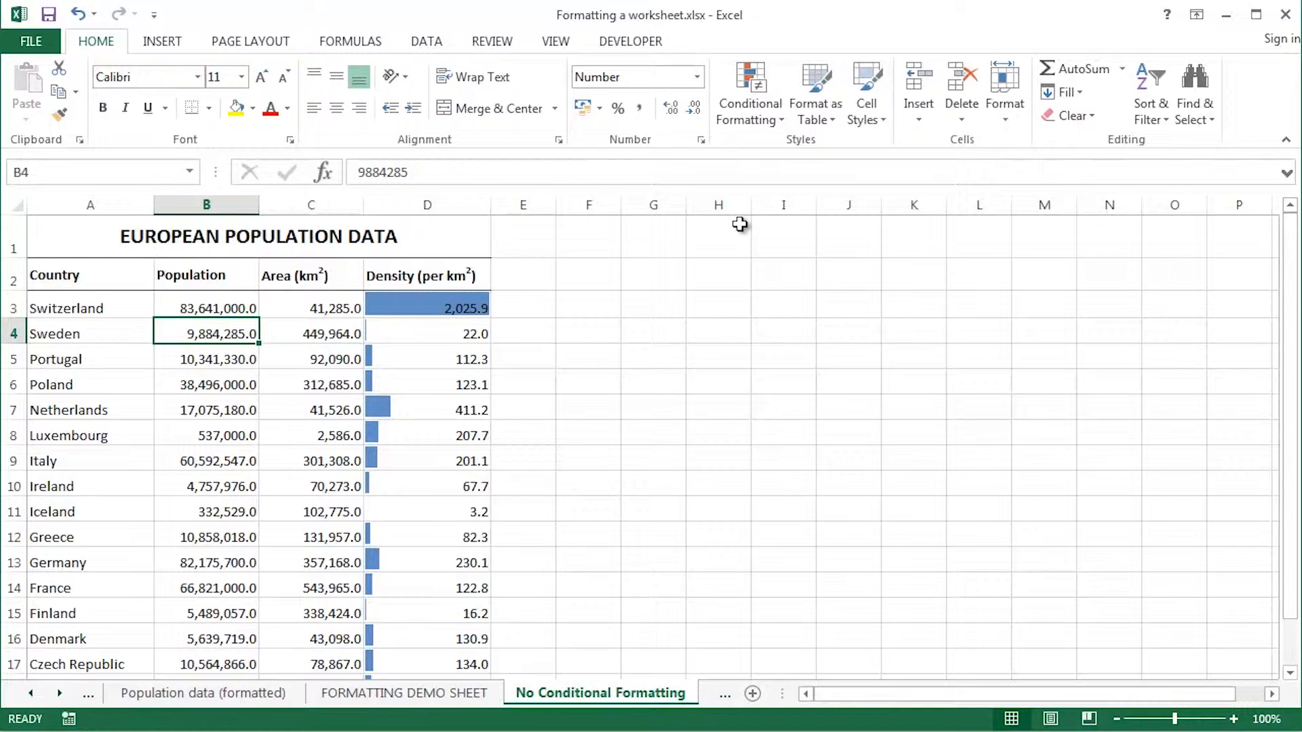
pyautogui.hotkey('ctrl', 'z')
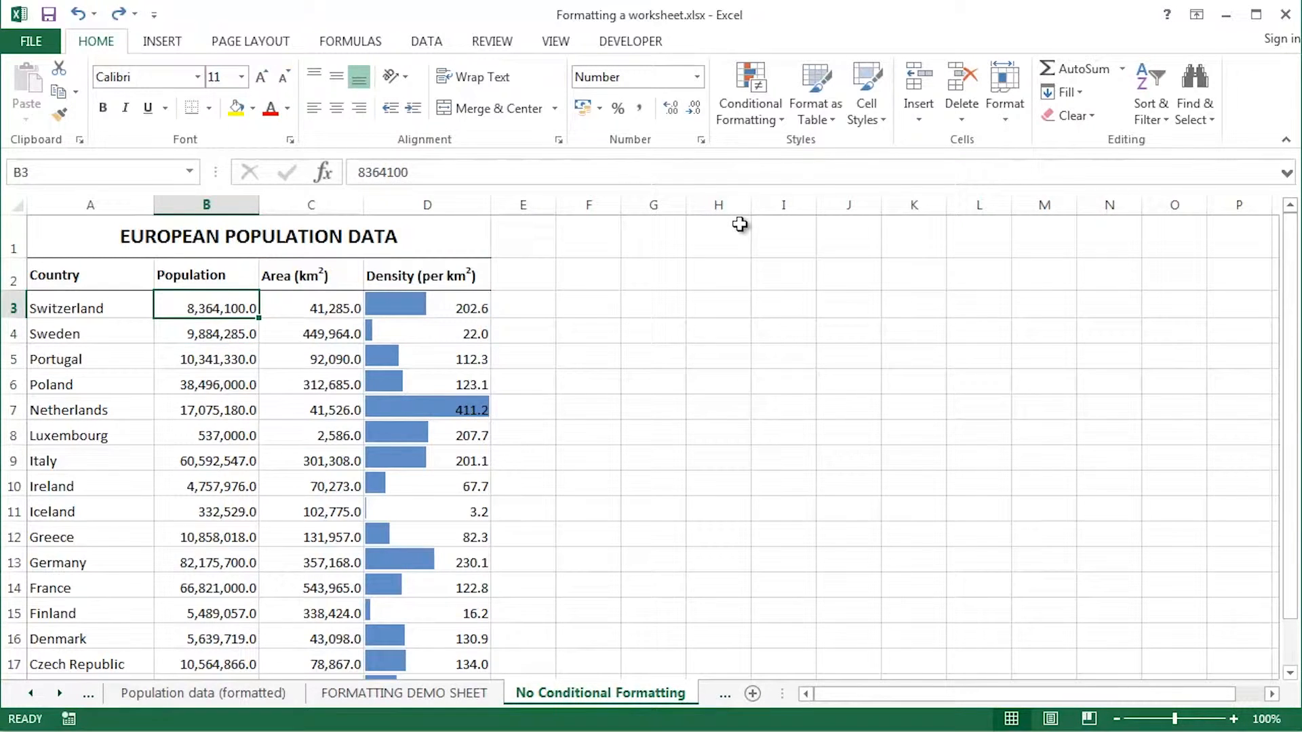
# Step: Open the data bar rule applied to density values D3:D20 for editing through the conditional formatting rules manager
pyautogui.press('Right')
pyautogui.press('Right')
pyautogui.hotkey('ctrl', 'shift', 'Down')
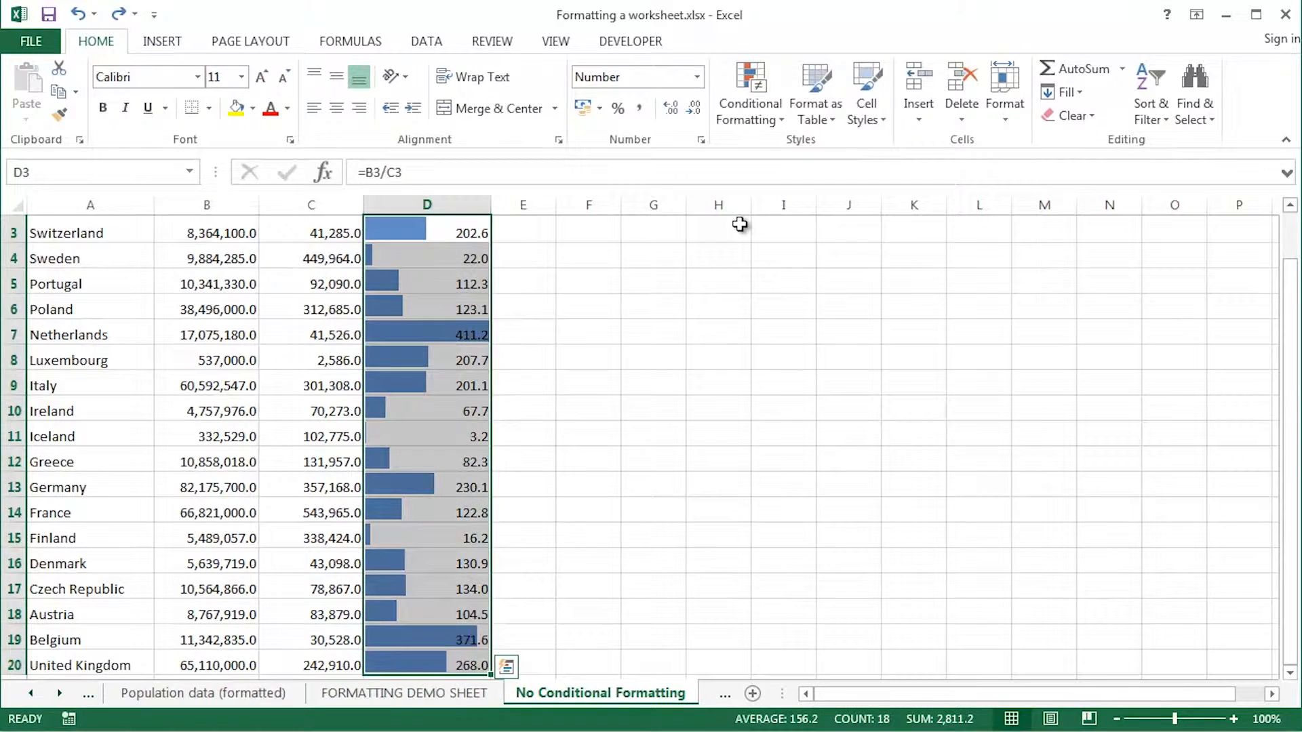
pyautogui.moveTo(1297, 309); pyautogui.dragTo(1299, 274)
pyautogui.click(750, 116)
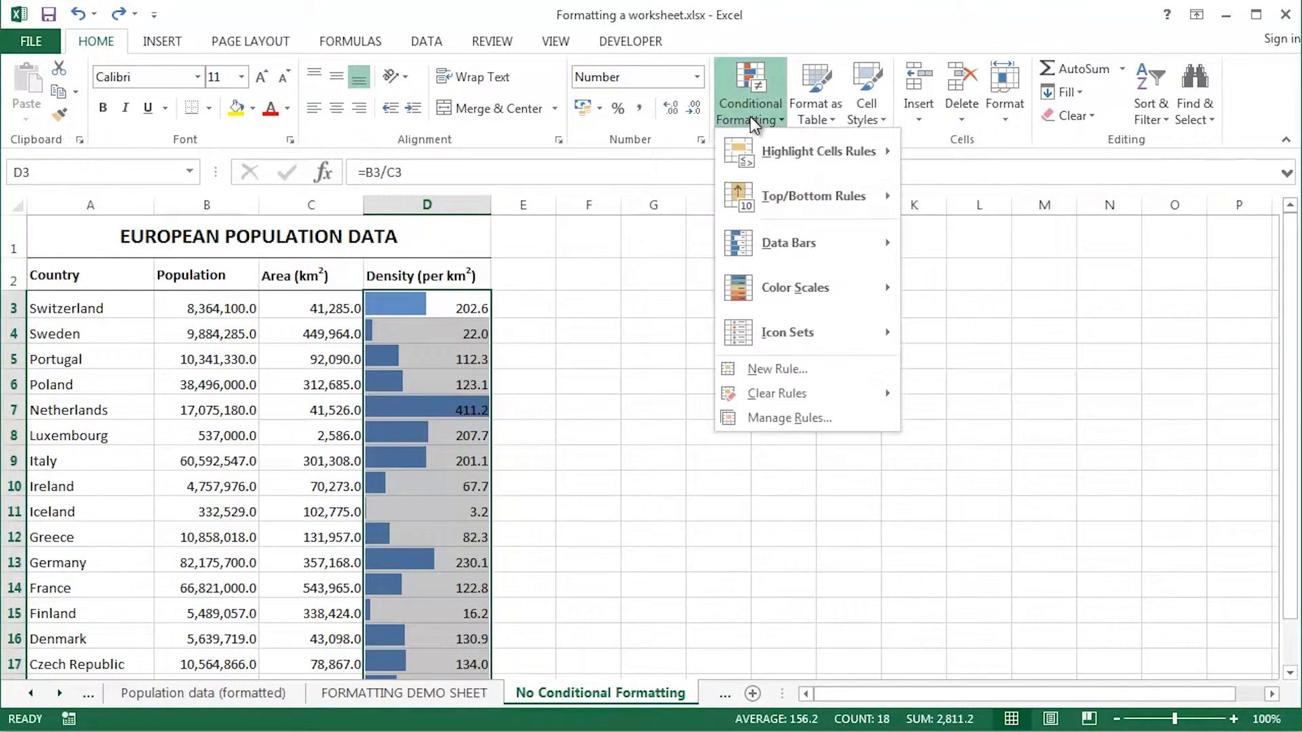
pyautogui.moveTo(797, 238)
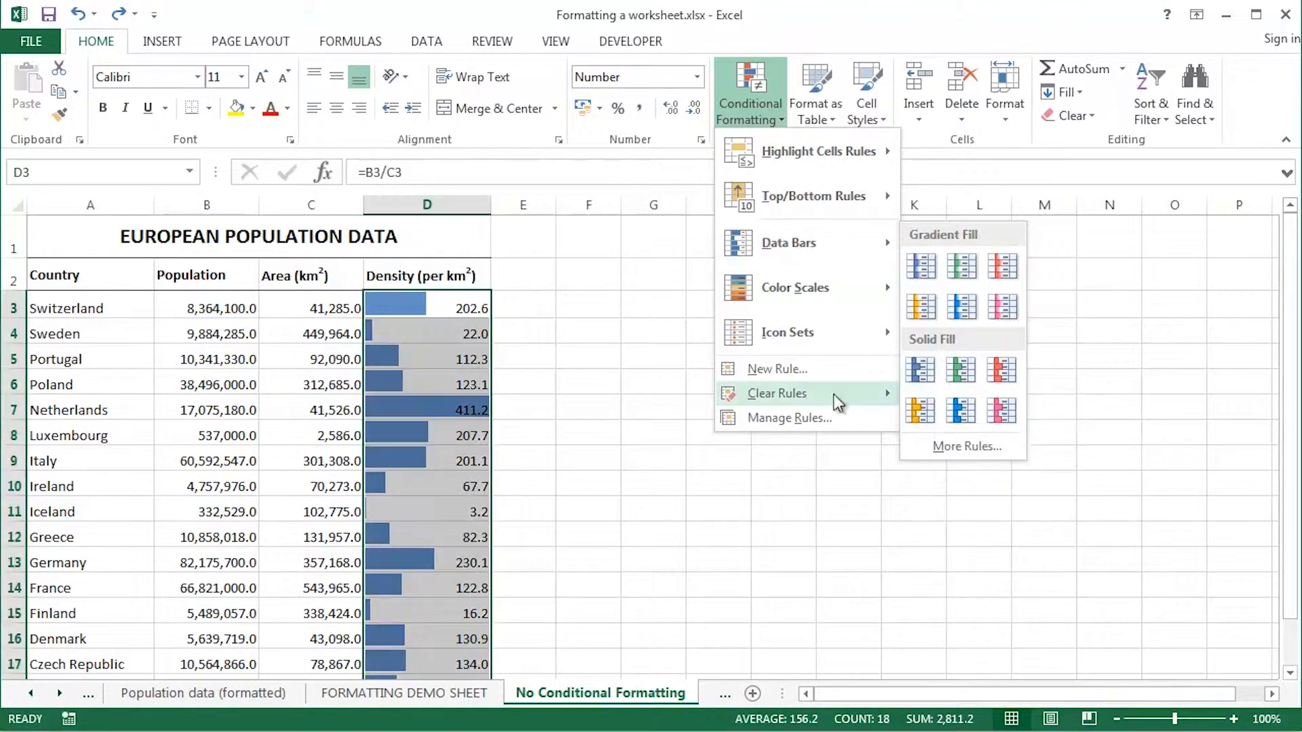
pyautogui.click(811, 417)
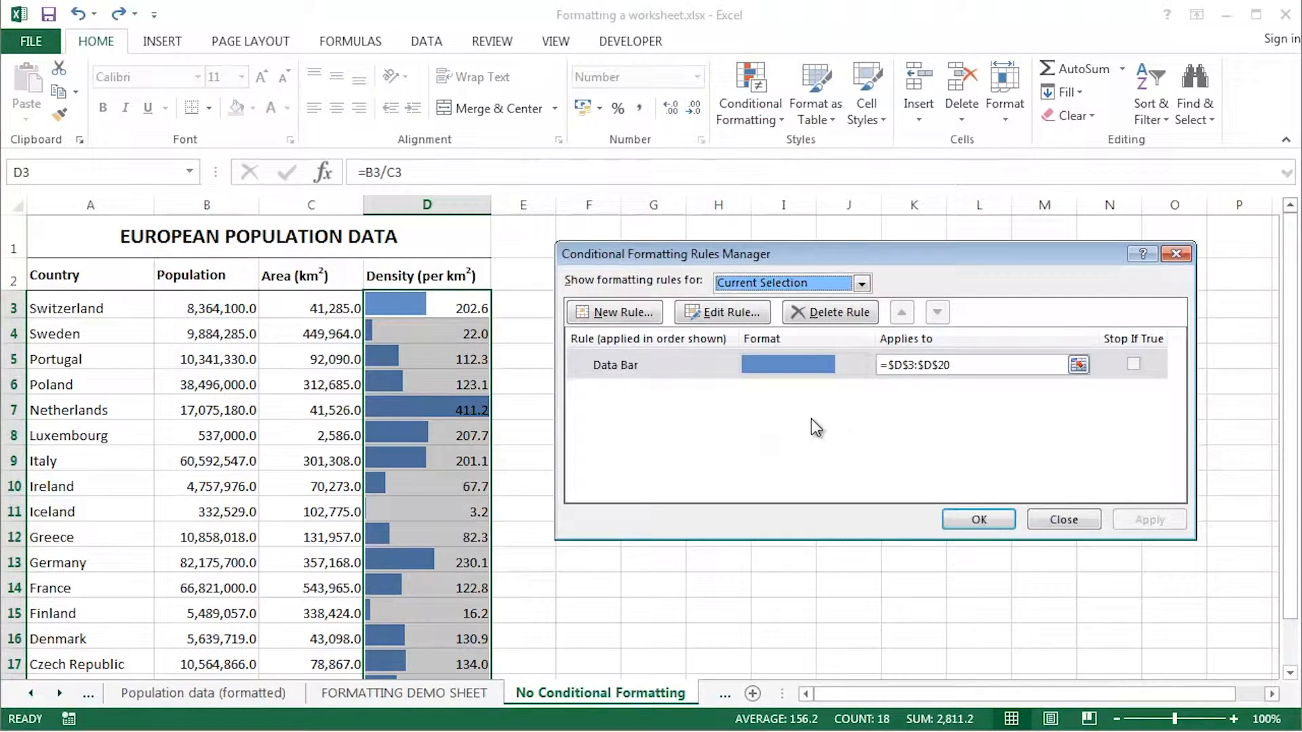
pyautogui.moveTo(835, 256); pyautogui.dragTo(830, 249)
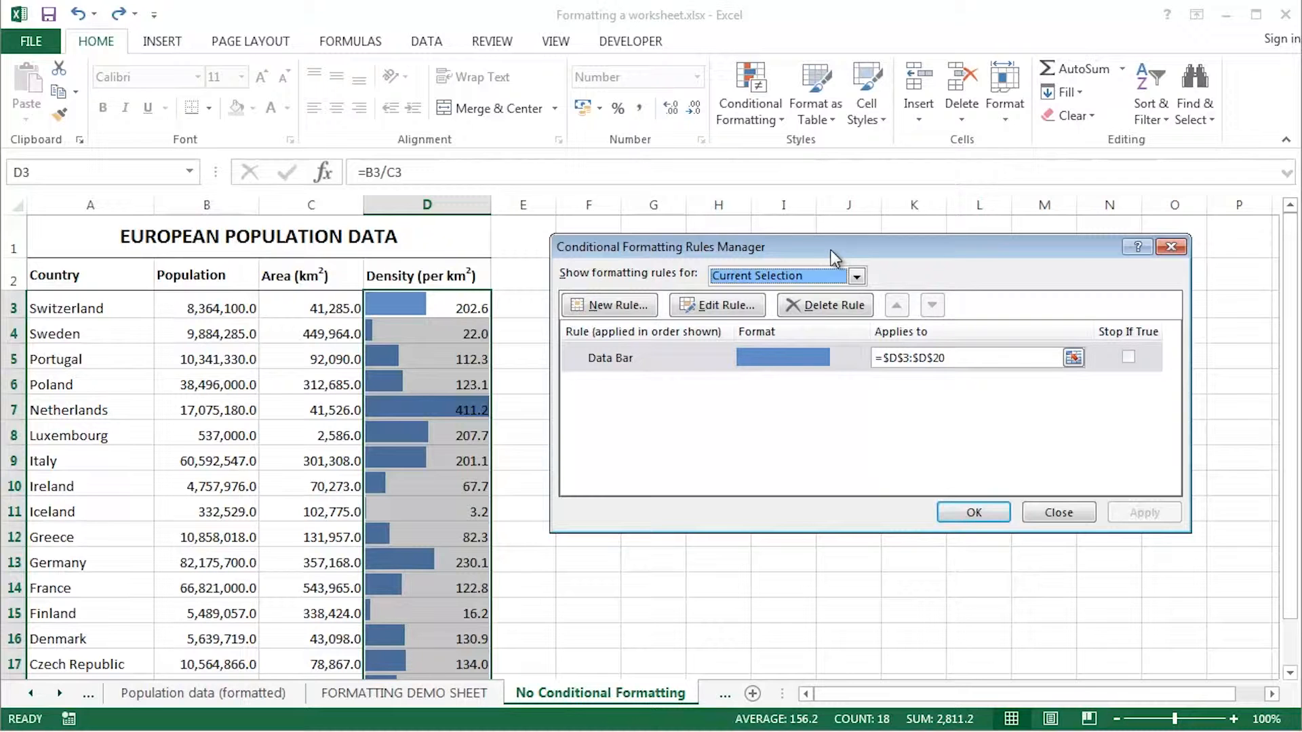
pyautogui.doubleClick(780, 360)
pyautogui.moveTo(813, 153); pyautogui.dragTo(769, 155)
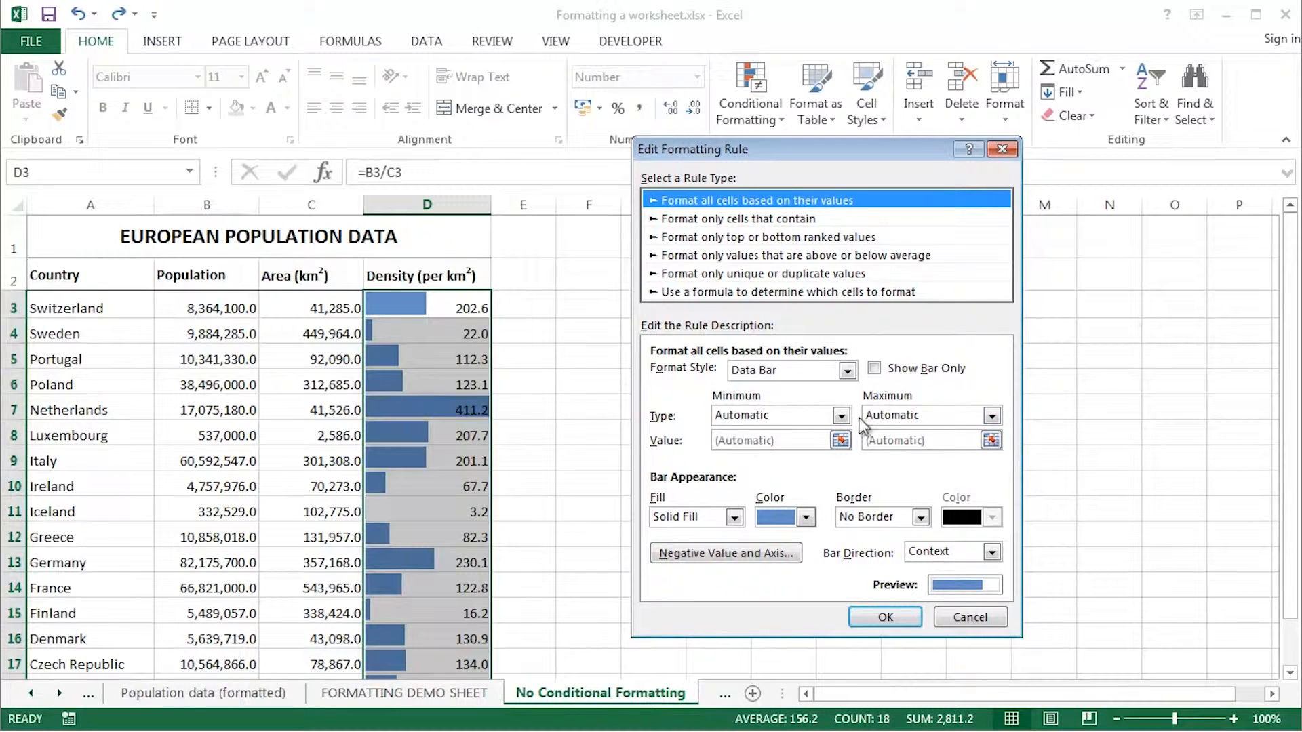
# Step: Set the data bar fill to a custom colour of RGB 122, 187, 179 and apply the edited rule
pyautogui.click(806, 518)
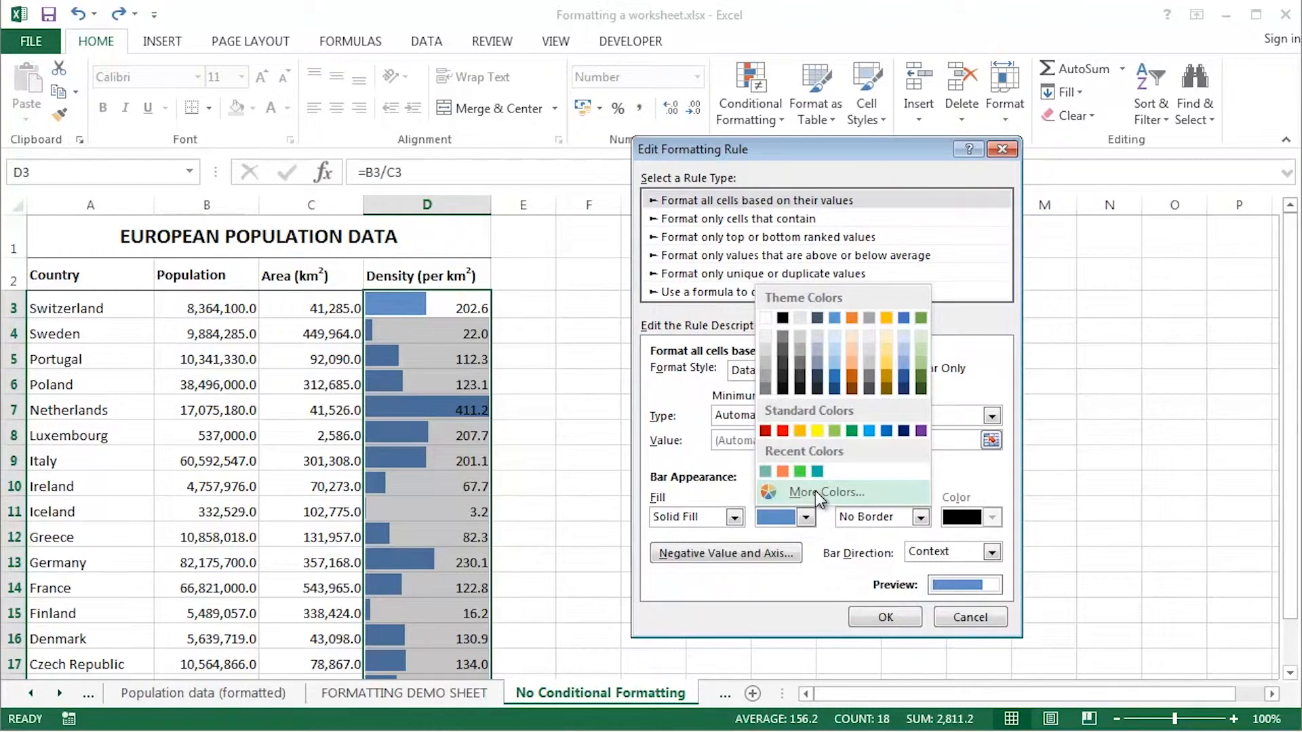
pyautogui.click(815, 491)
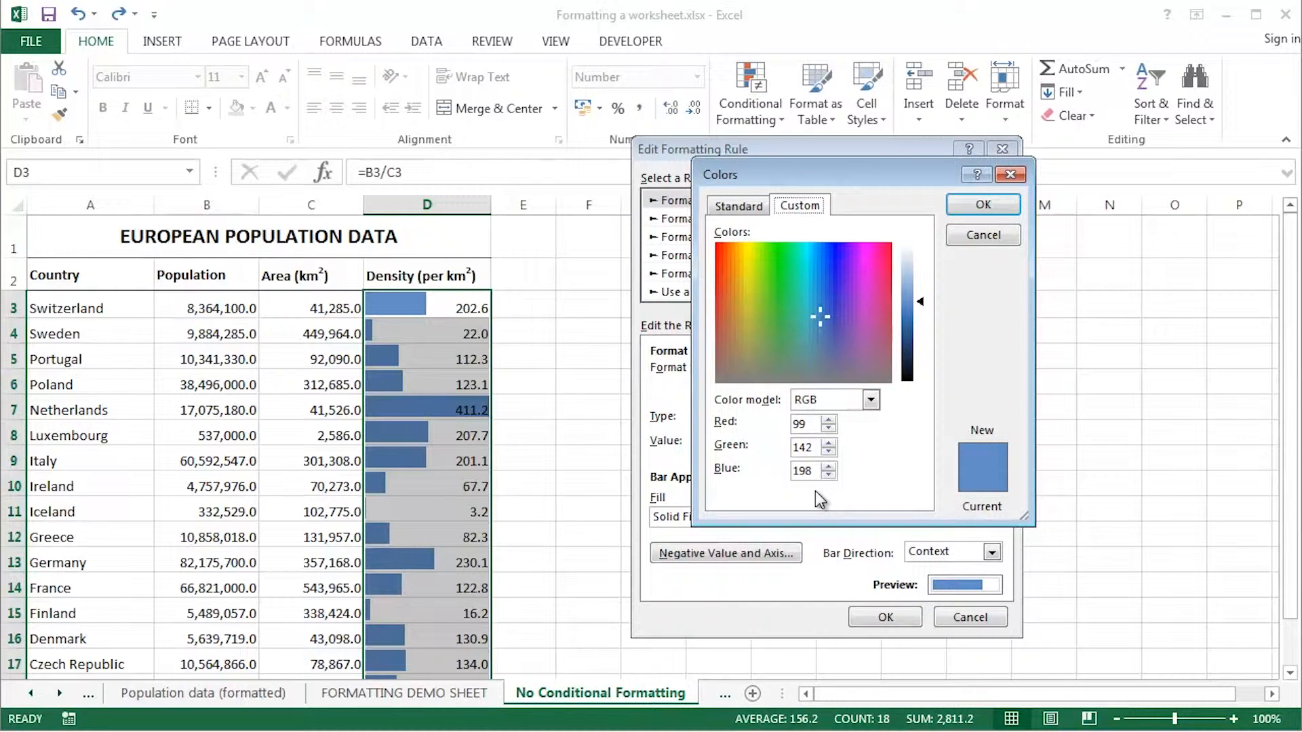
pyautogui.doubleClick(799, 424)
pyautogui.write('122')
pyautogui.write('187')
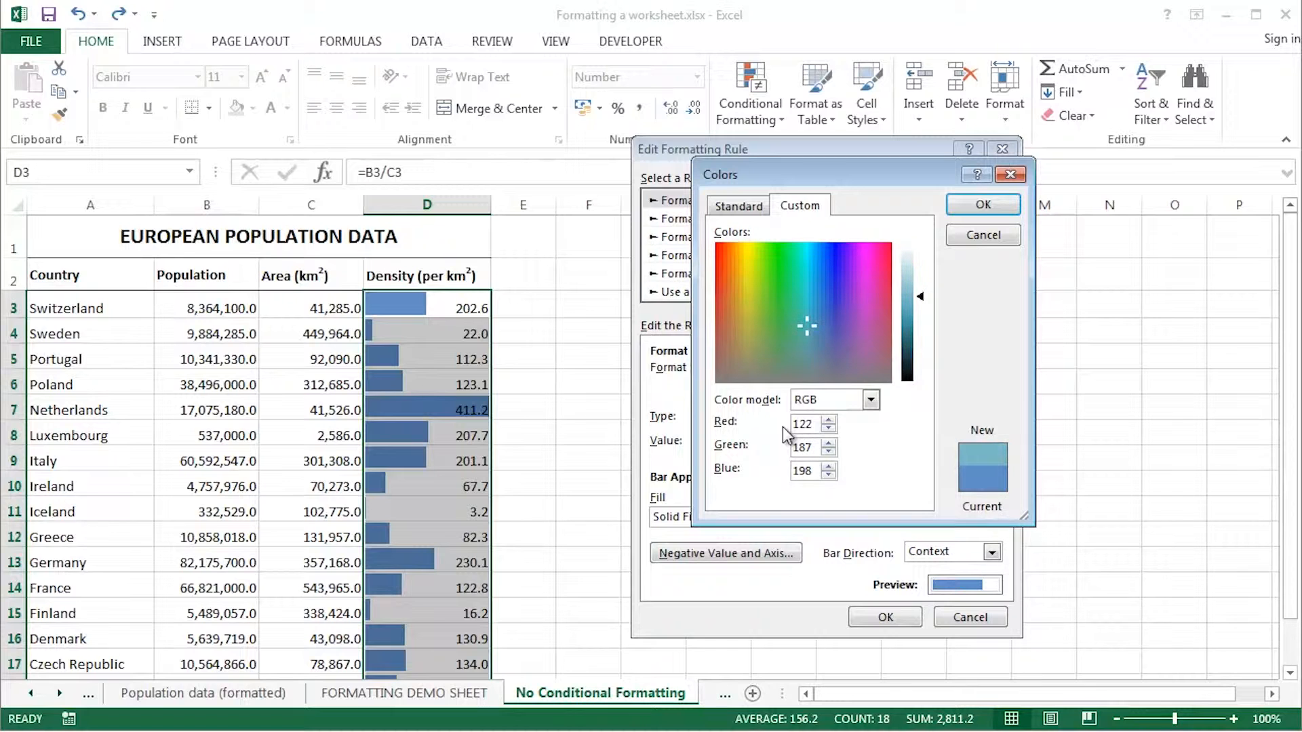
pyautogui.press('Tab')
pyautogui.write('179')
pyautogui.click(984, 205)
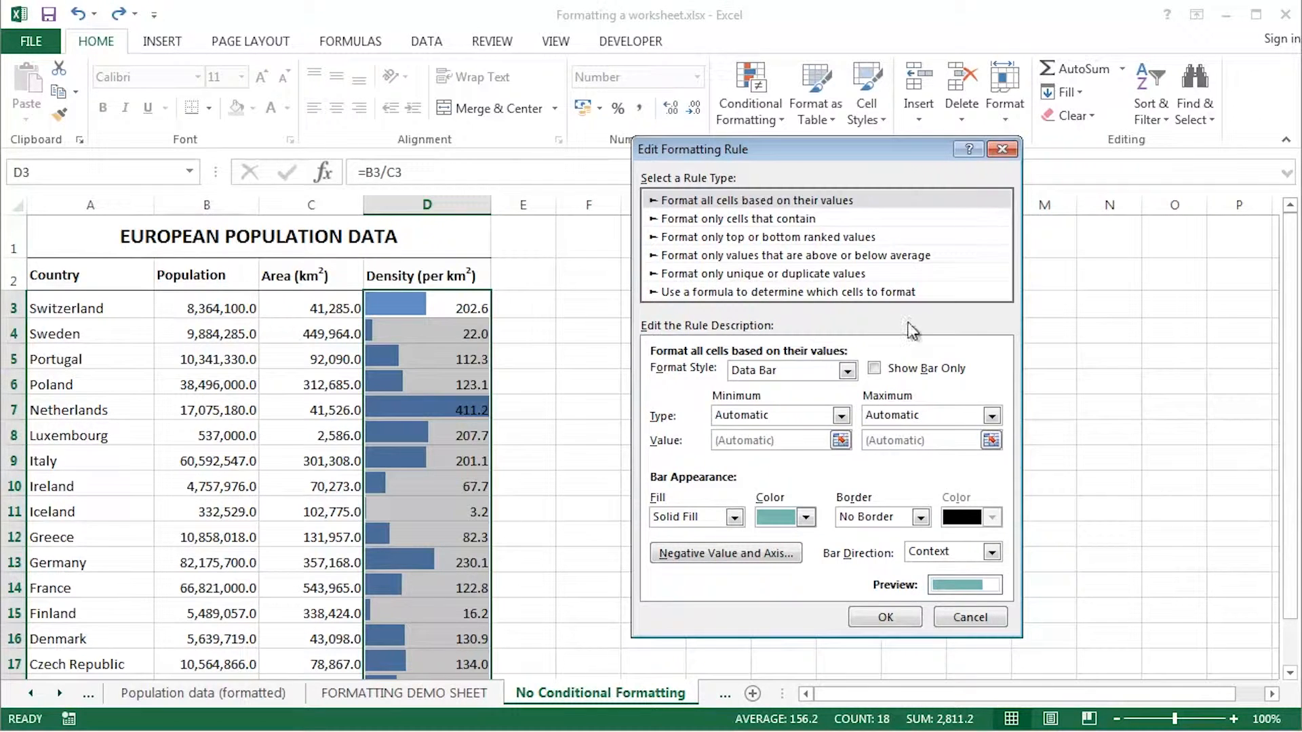
pyautogui.click(893, 618)
pyautogui.click(966, 512)
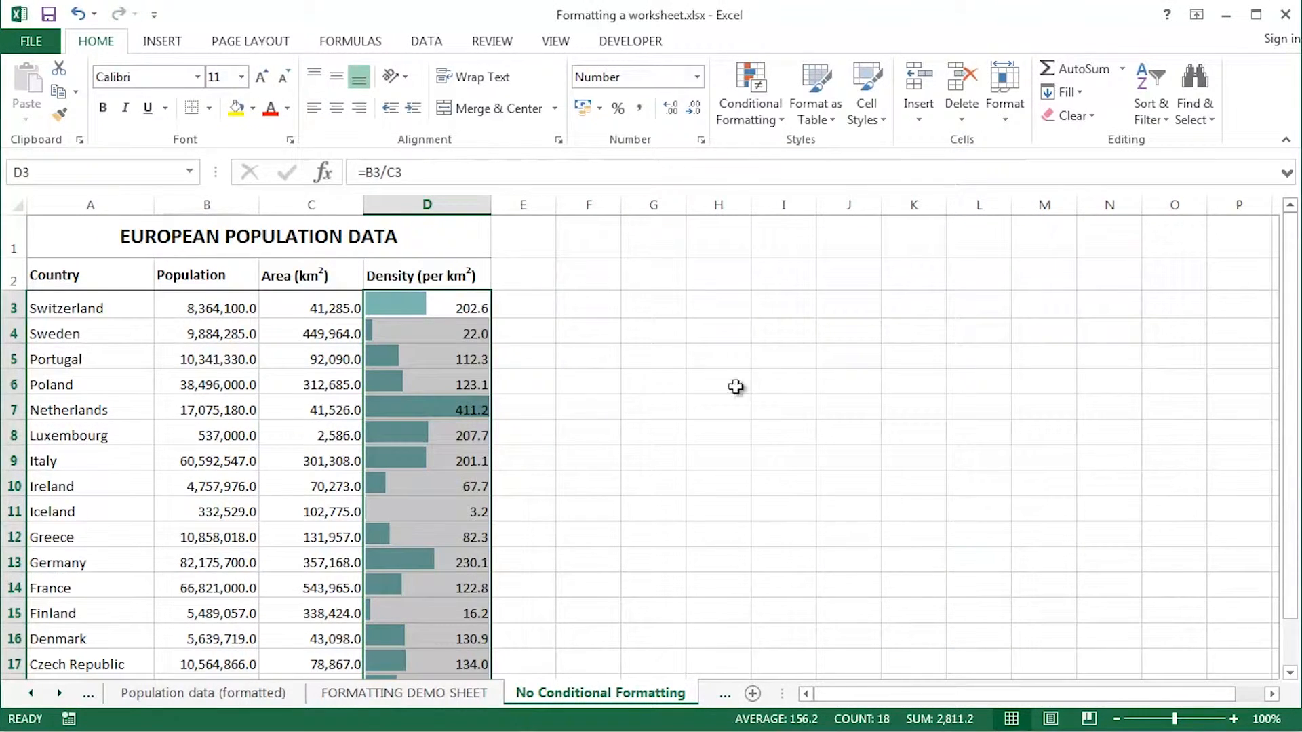
pyautogui.click(658, 310)
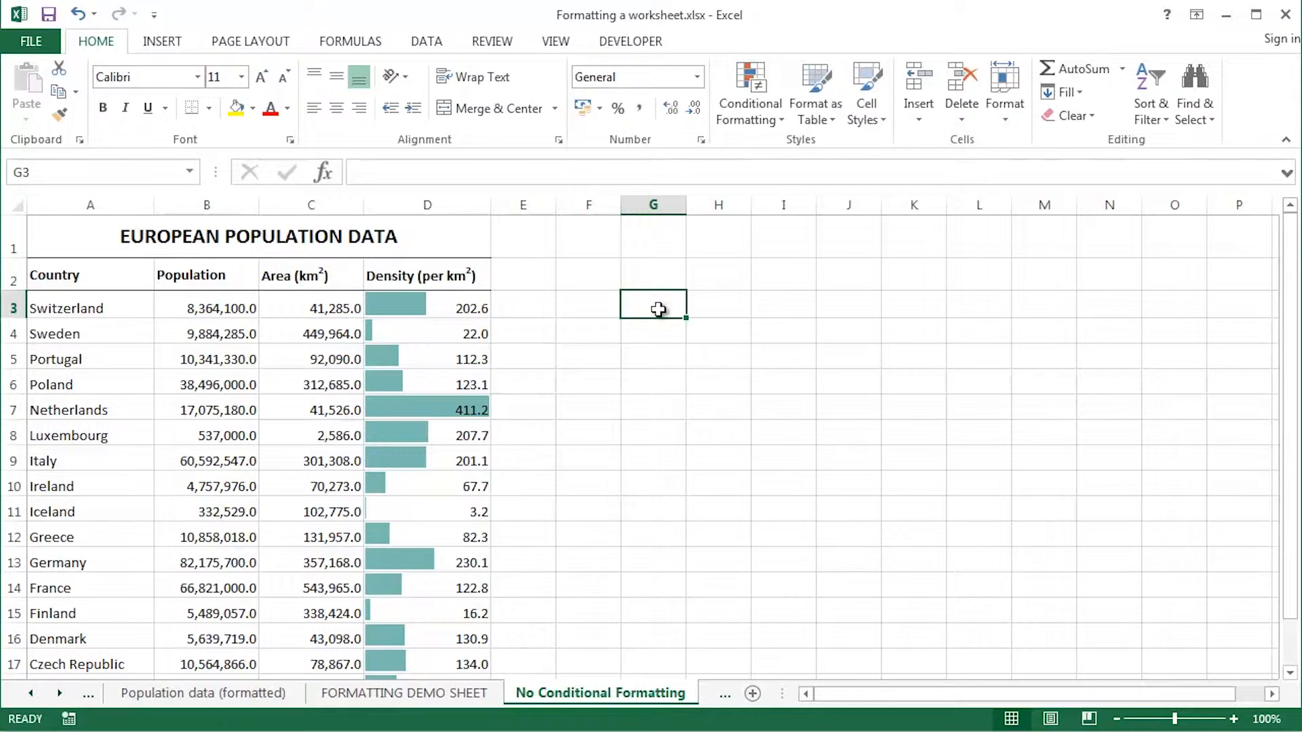
# Step: Set the Netherlands population in B7 to 1707518
pyautogui.click(201, 408)
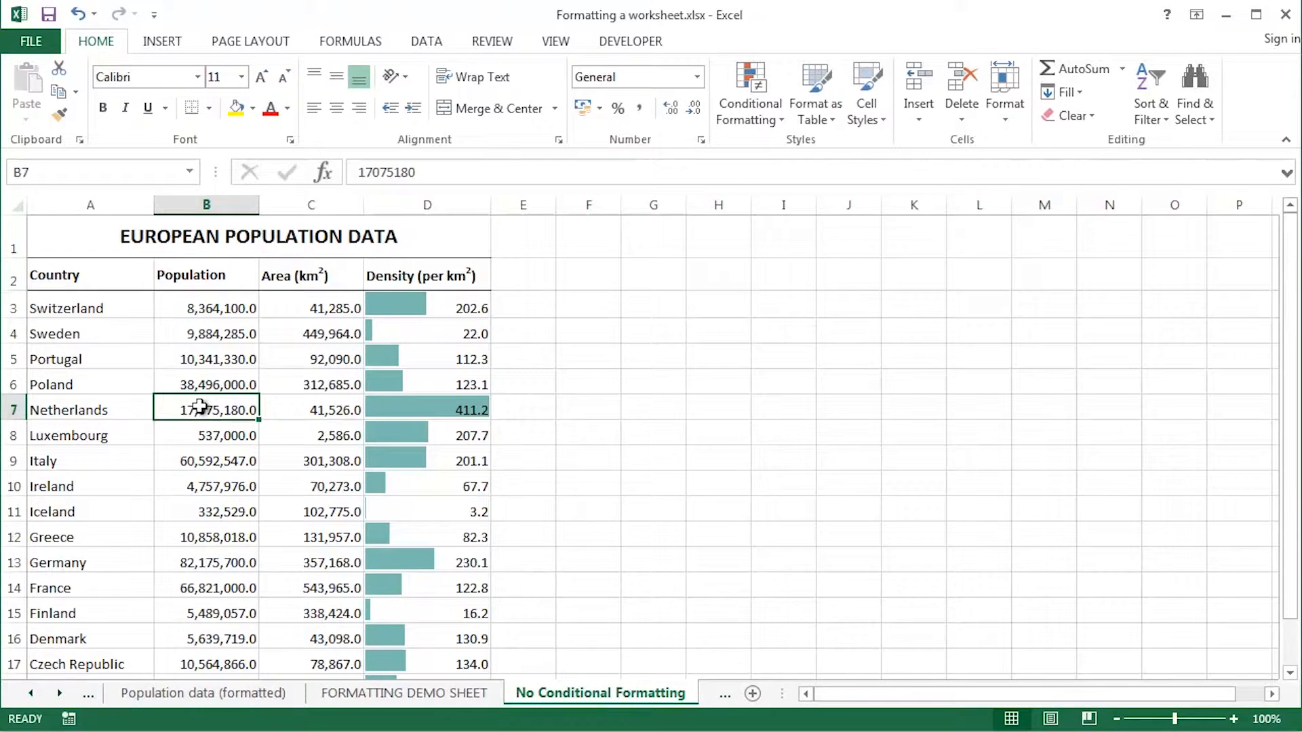
pyautogui.press('F2')
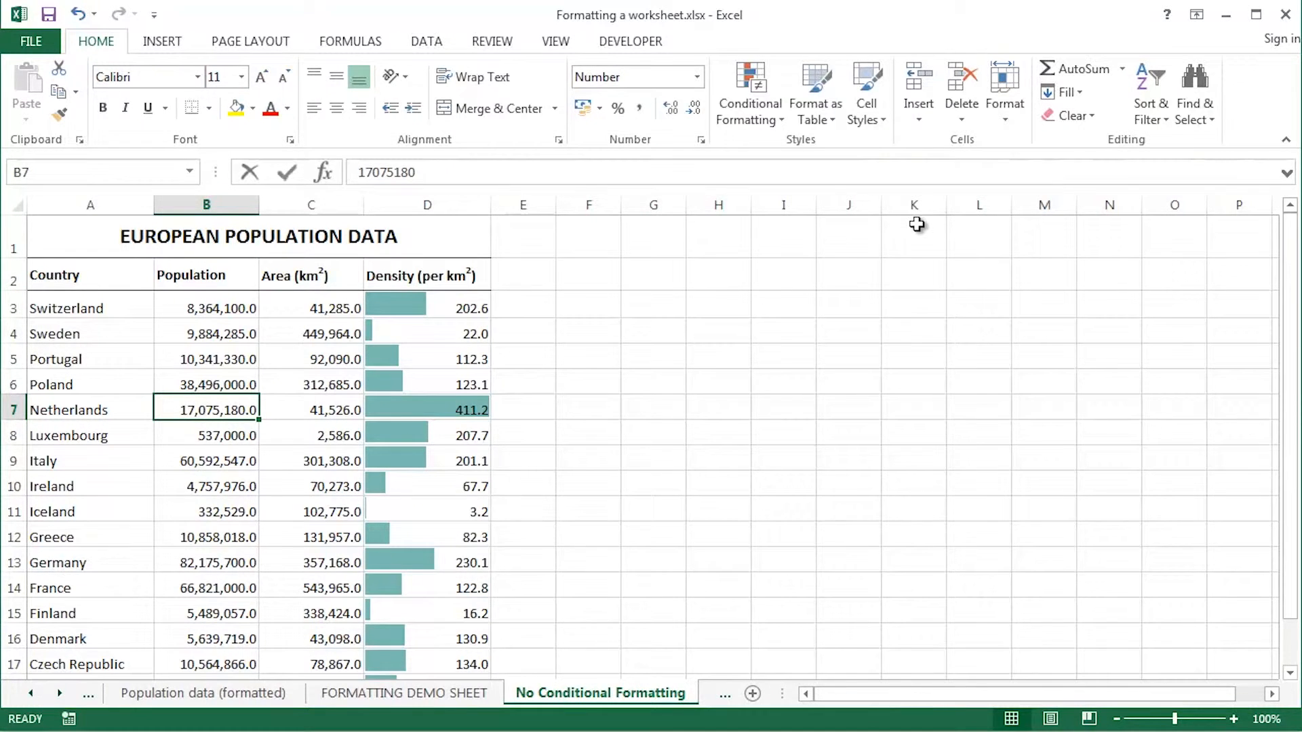
pyautogui.press('BackSpace')
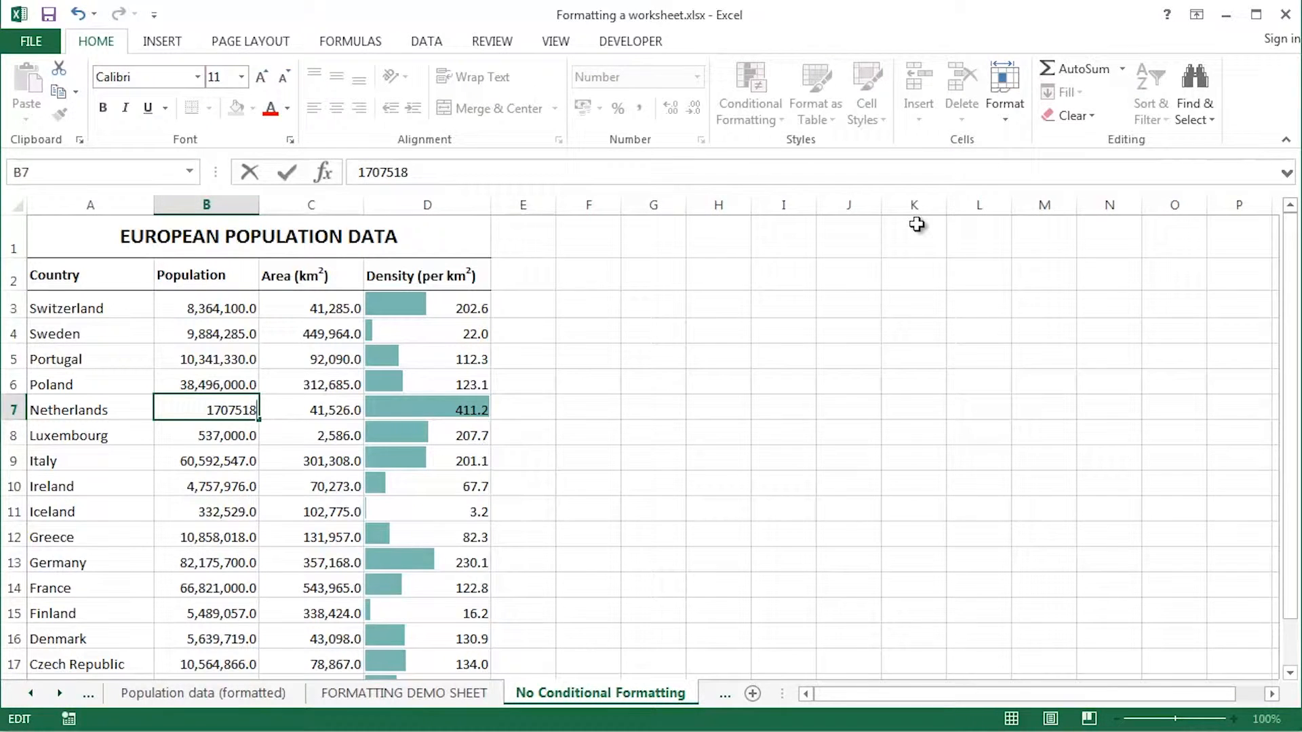
pyautogui.press('Return')
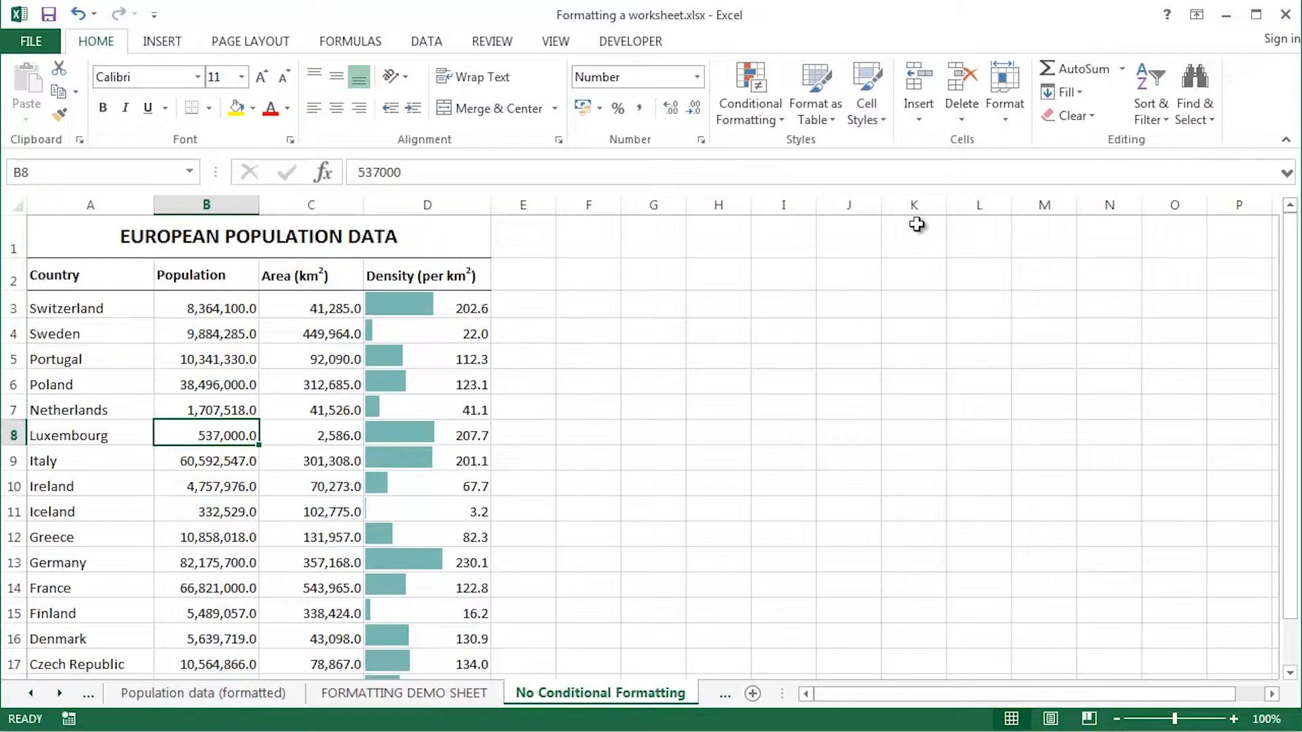
# Step: Undo the last change to the Netherlands population in B7
pyautogui.hotkey('ctrl', 'z')
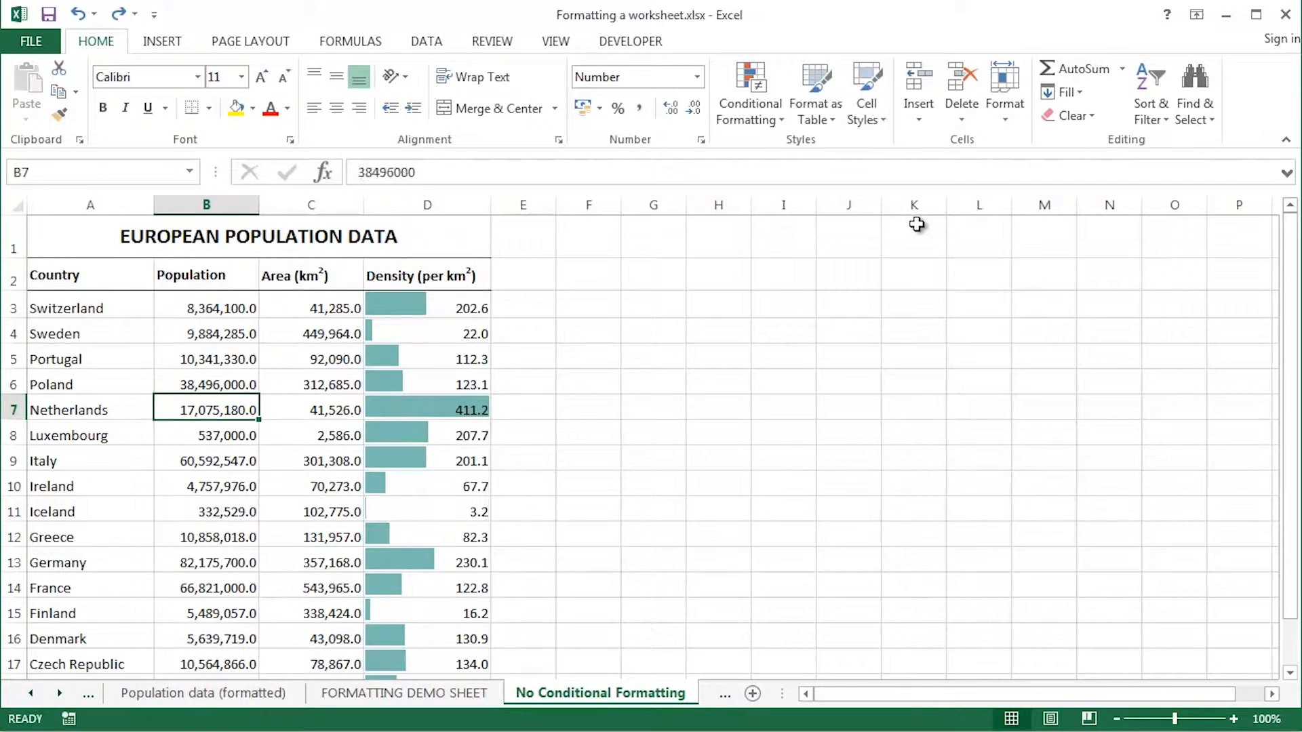
# Step: Clear the conditional formatting rules from the entire worksheet and save the workbook
pyautogui.press('Up')
pyautogui.press('Up')
pyautogui.press('Up')
pyautogui.press('Up')
pyautogui.press('Right')
pyautogui.press('Right')
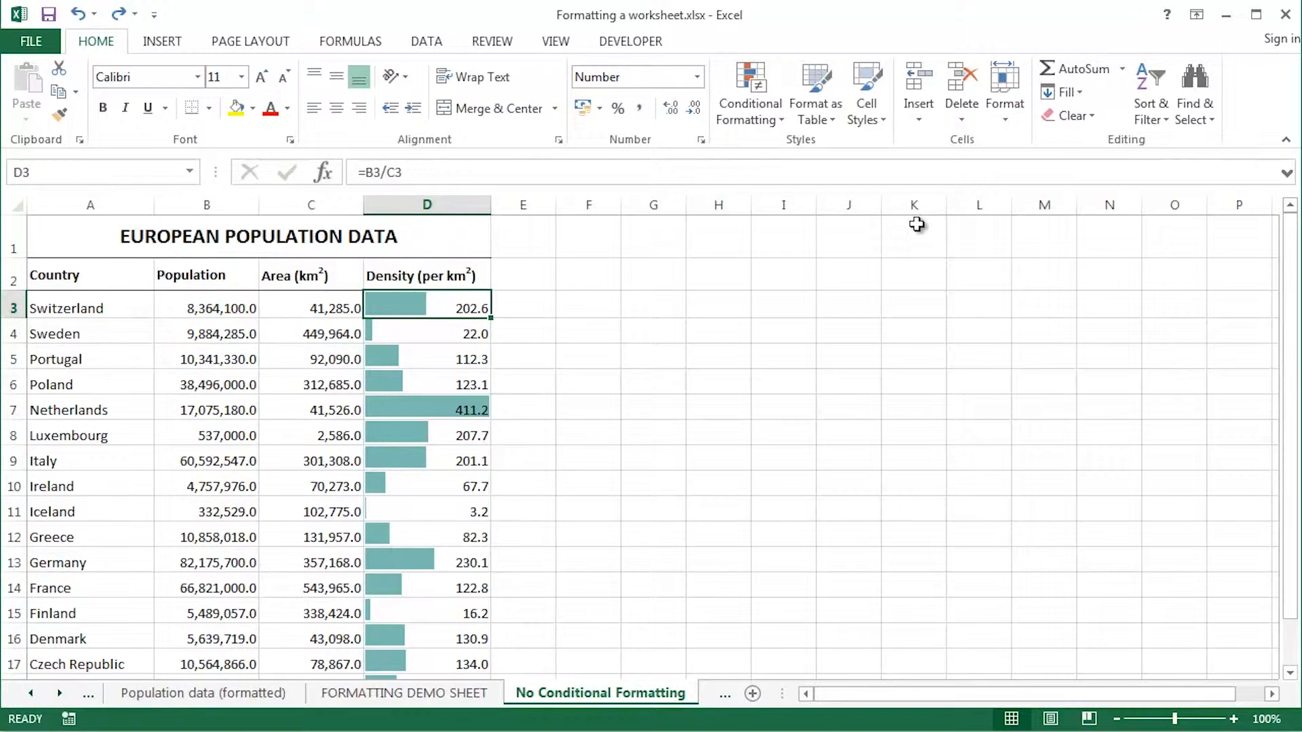
pyautogui.hotkey('ctrl', 'shift', 'Down')
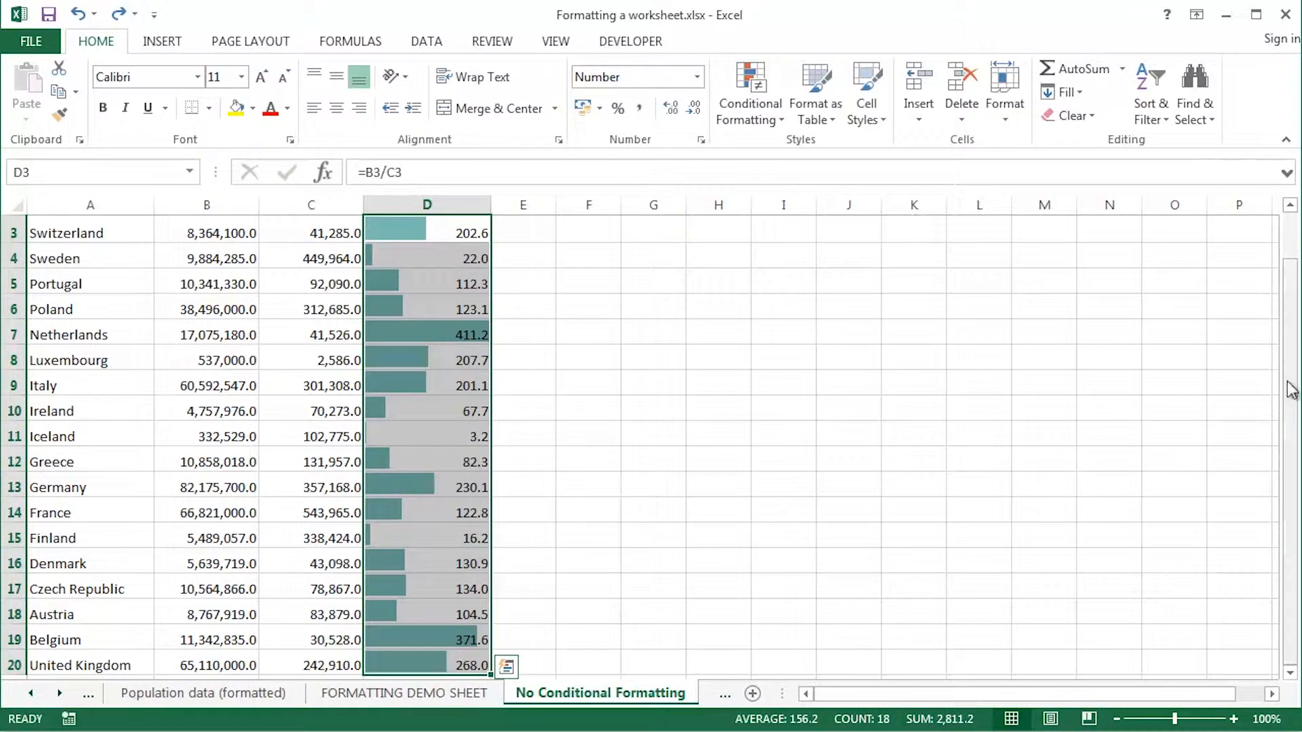
pyautogui.moveTo(1290, 380); pyautogui.dragTo(1299, 278)
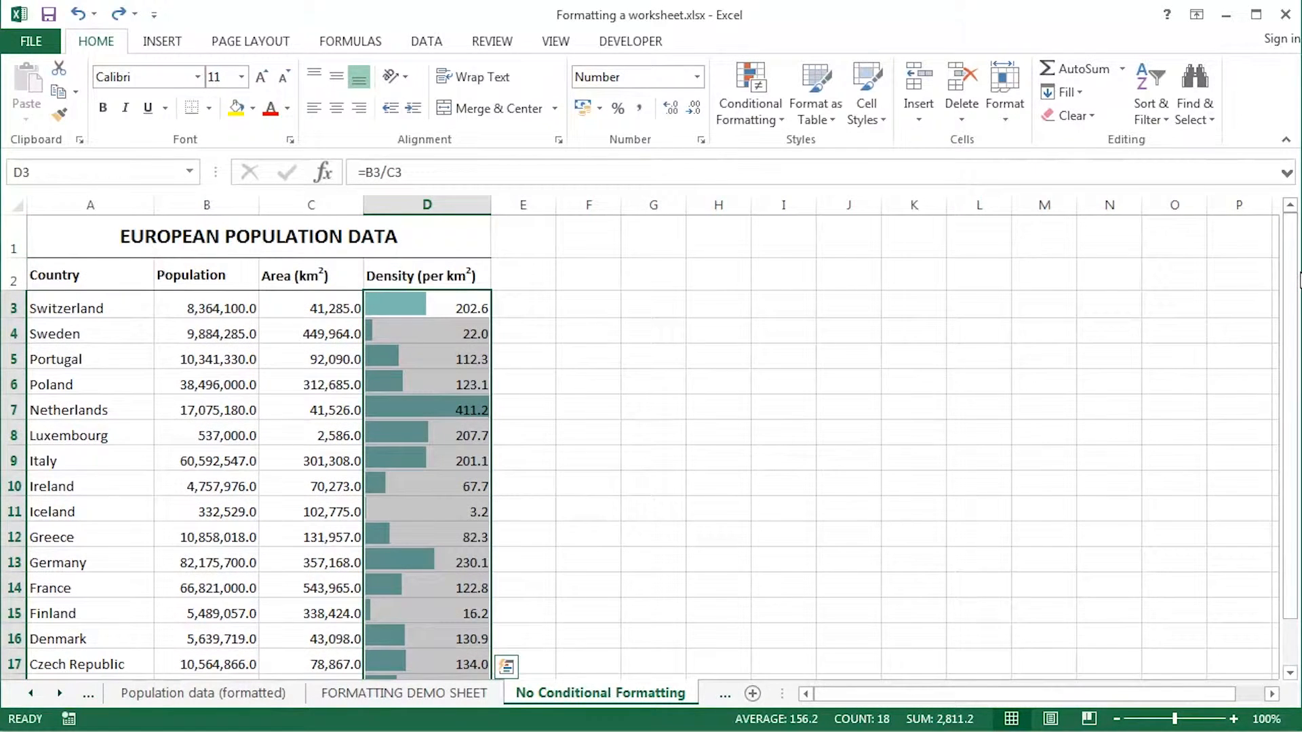
pyautogui.click(767, 124)
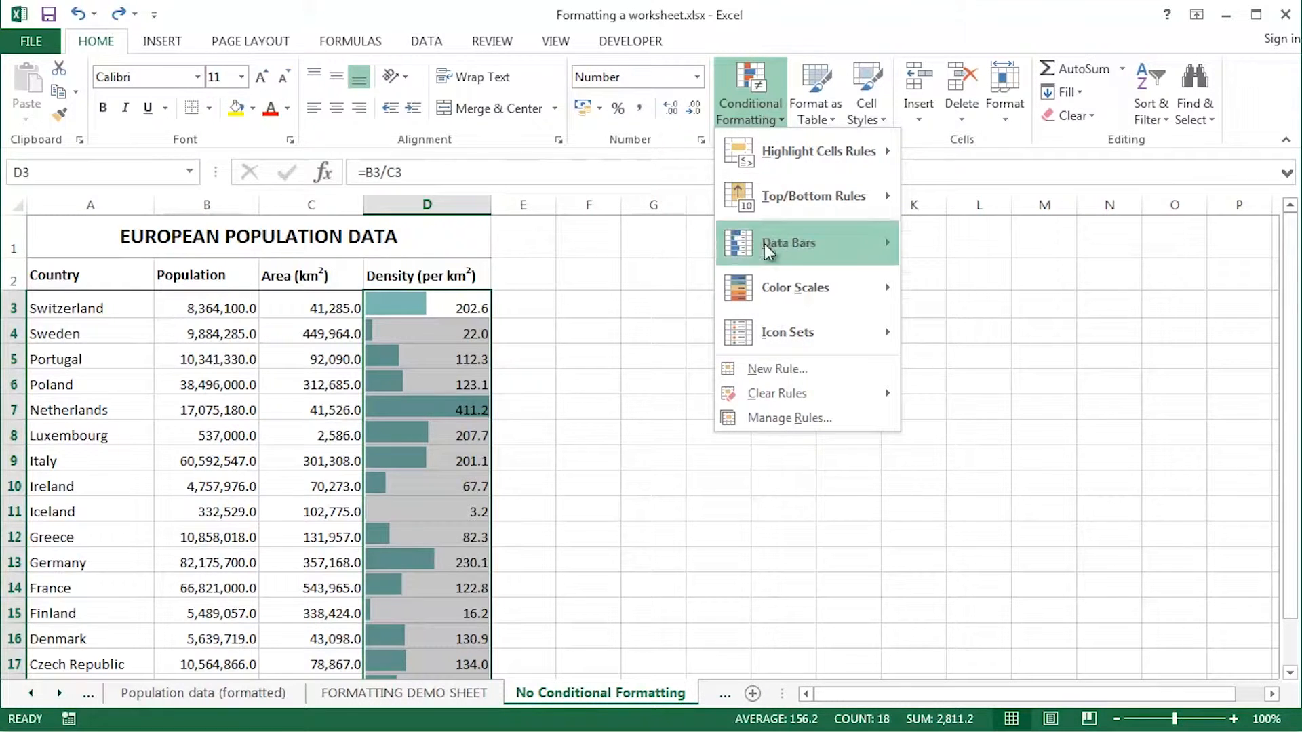
pyautogui.moveTo(779, 397)
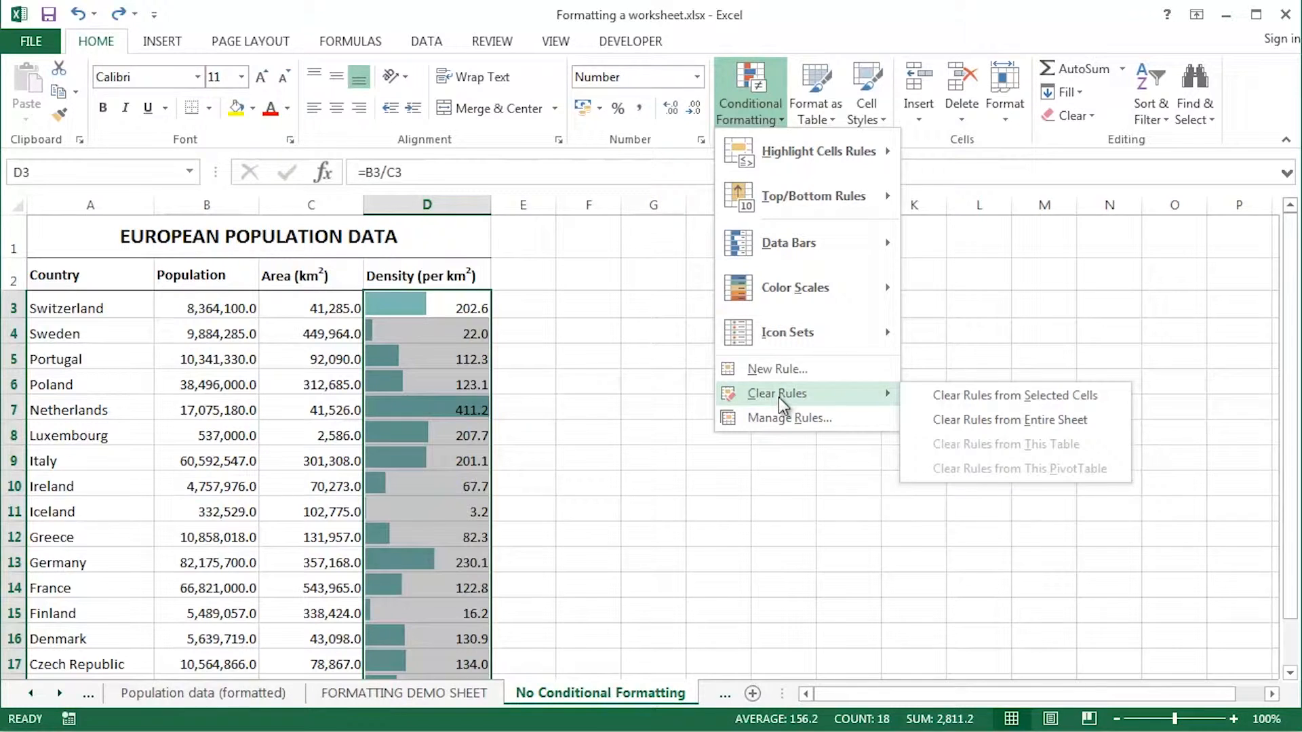
pyautogui.click(983, 420)
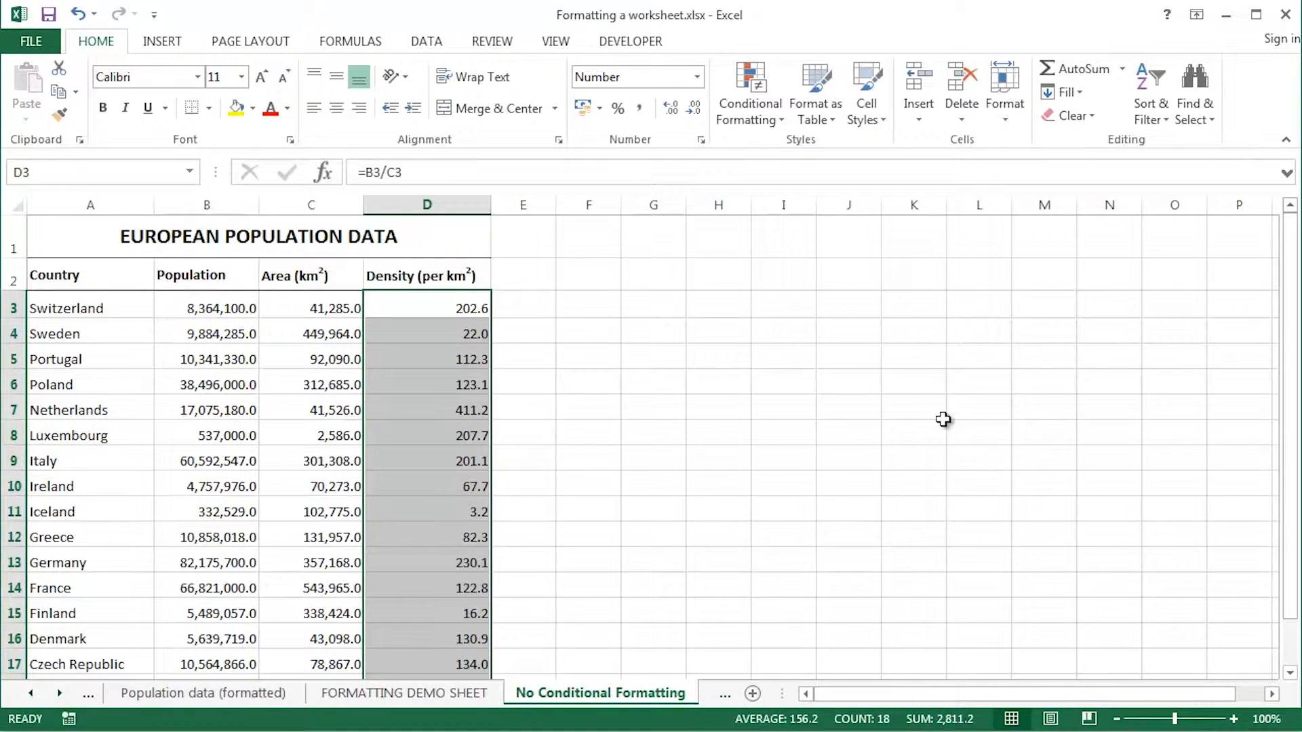
pyautogui.hotkey('ctrl', 'Home')
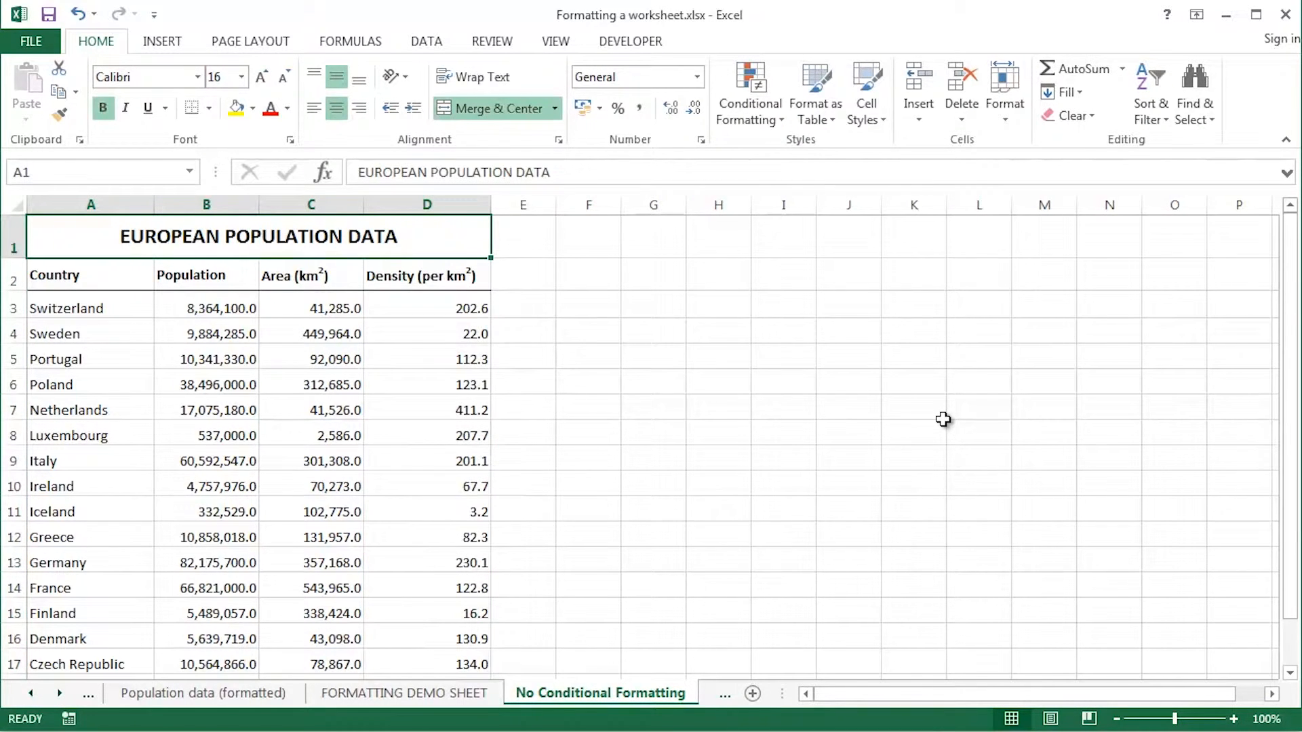
pyautogui.hotkey('ctrl', 's')
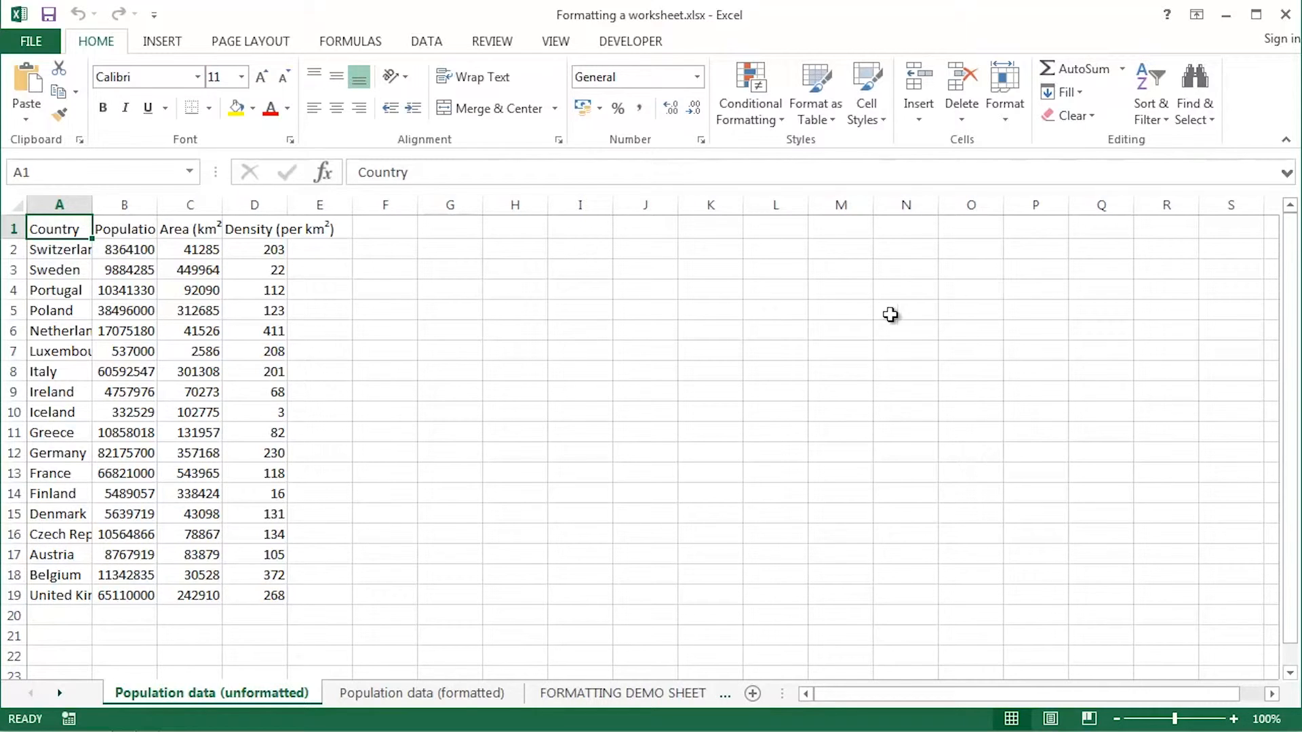
# Step: Compare the Population data (formatted) sheet with the Population data (unformatted) sheet
pyautogui.click(446, 695)
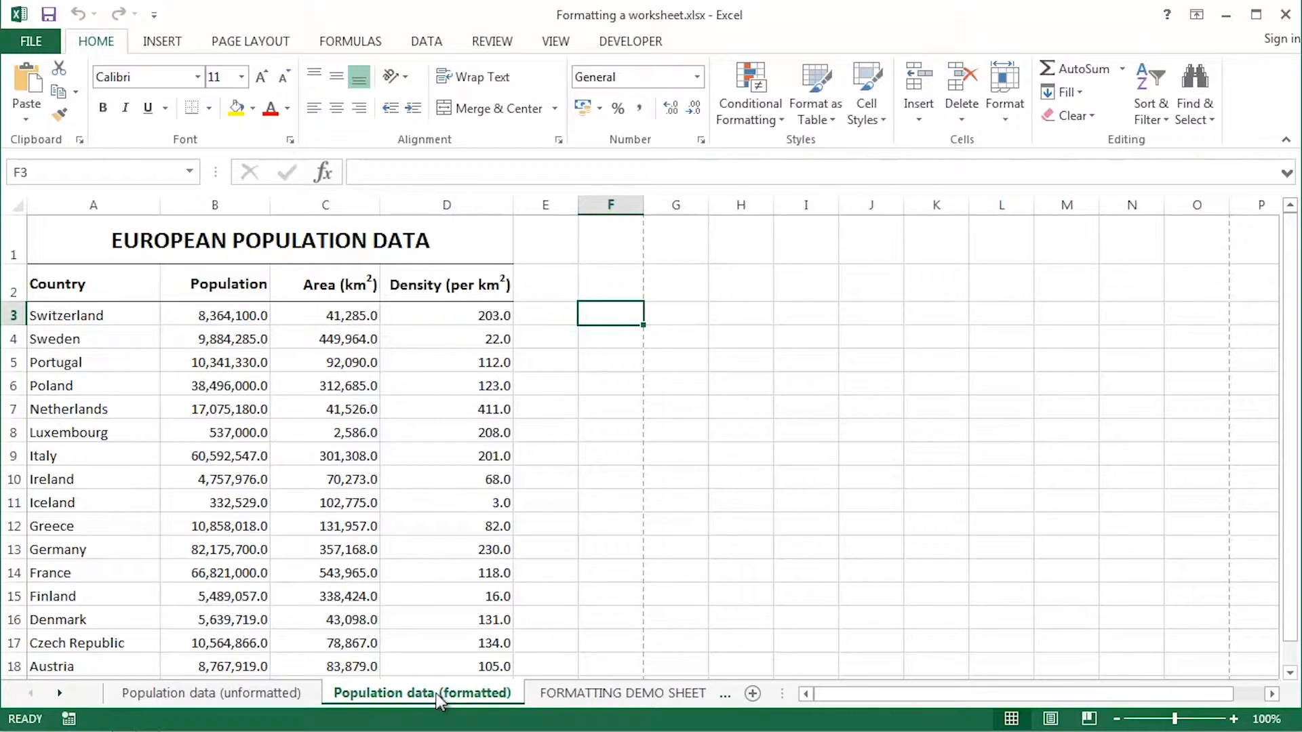
pyautogui.click(217, 695)
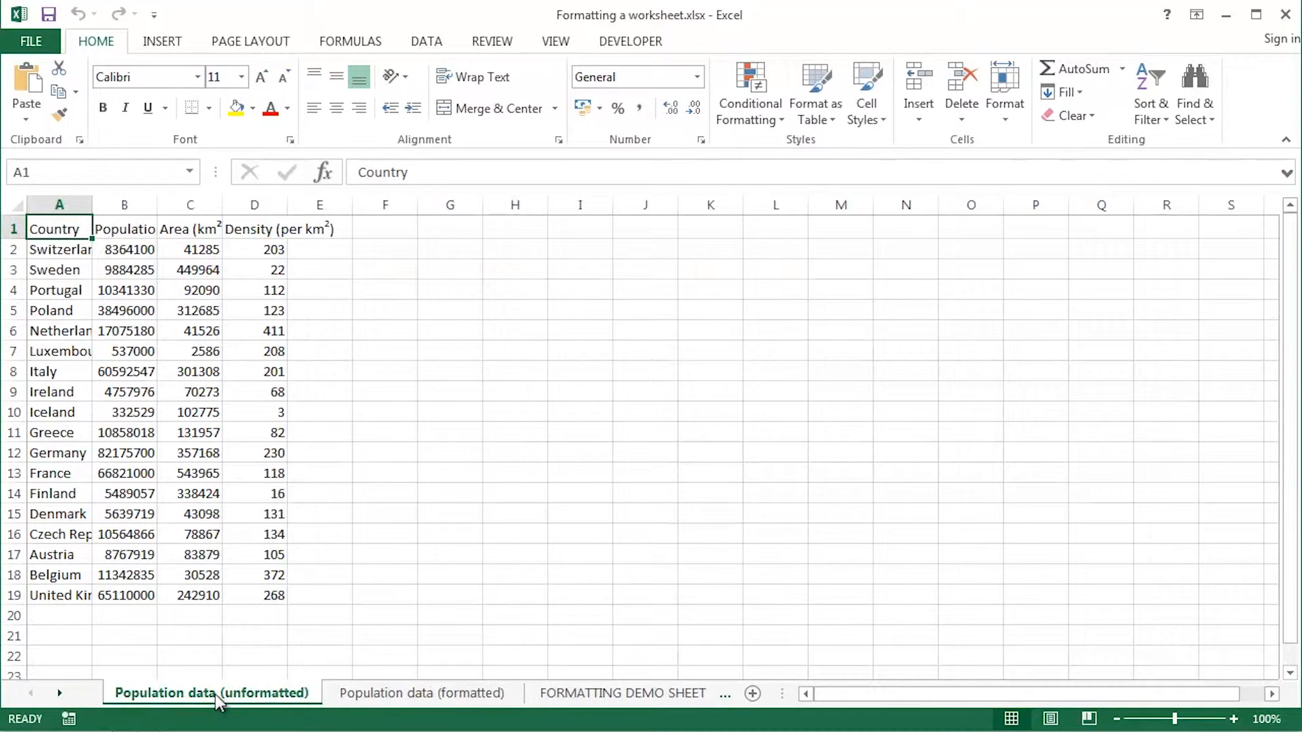
pyautogui.click(400, 690)
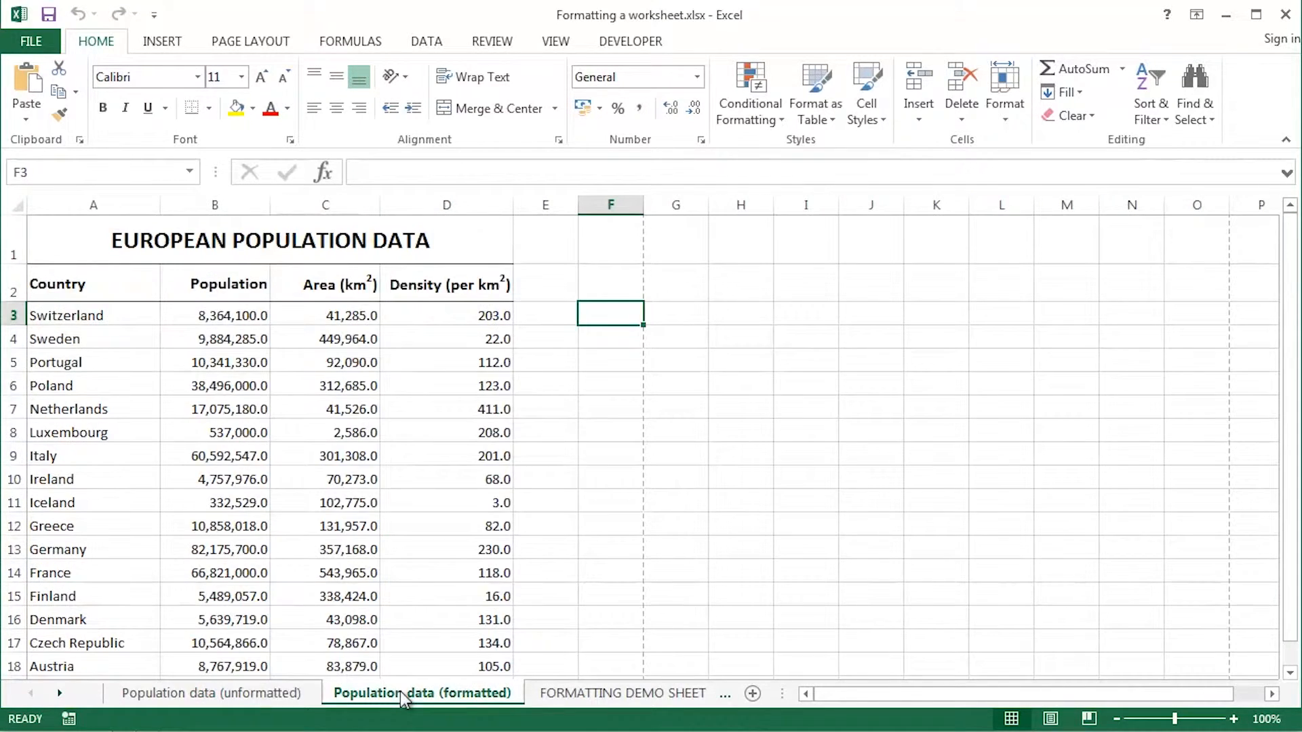
# Step: On the FORMATTING DEMO SHEET, autofit the widths of columns A to D to their contents
pyautogui.click(597, 693)
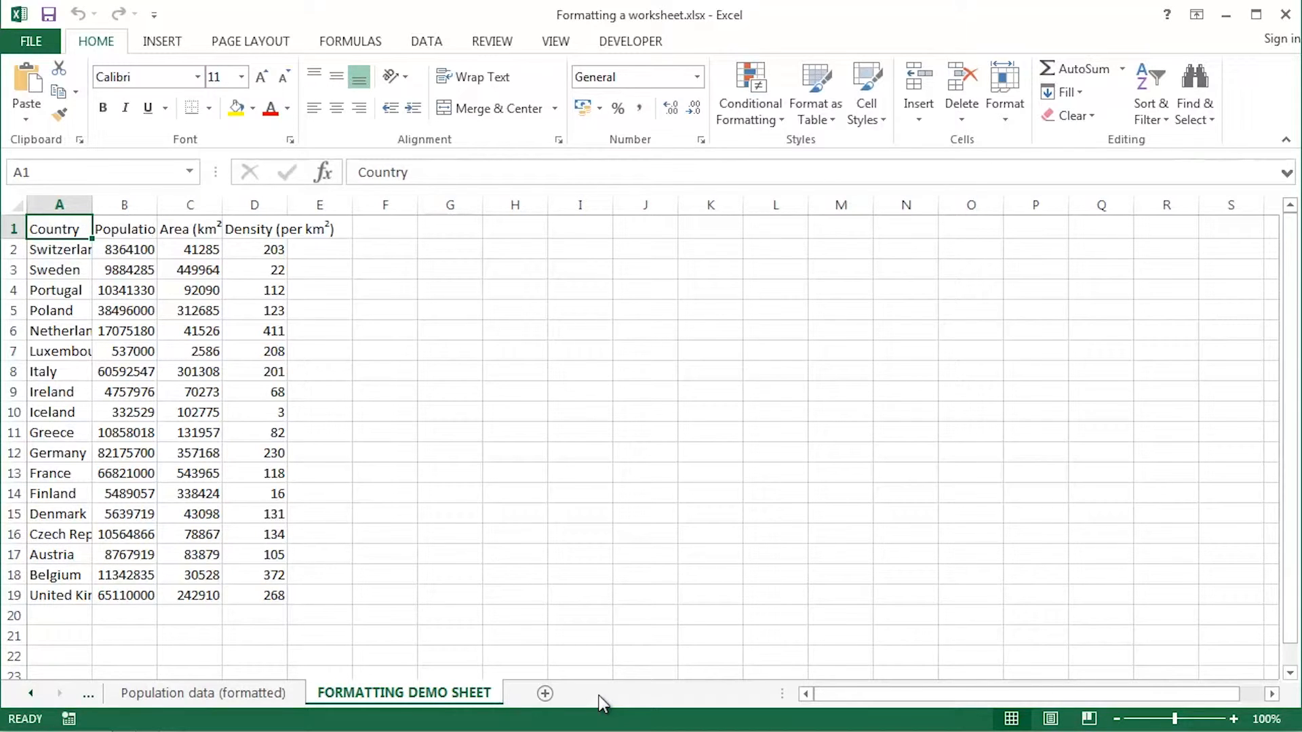
pyautogui.moveTo(50, 205); pyautogui.dragTo(243, 207)
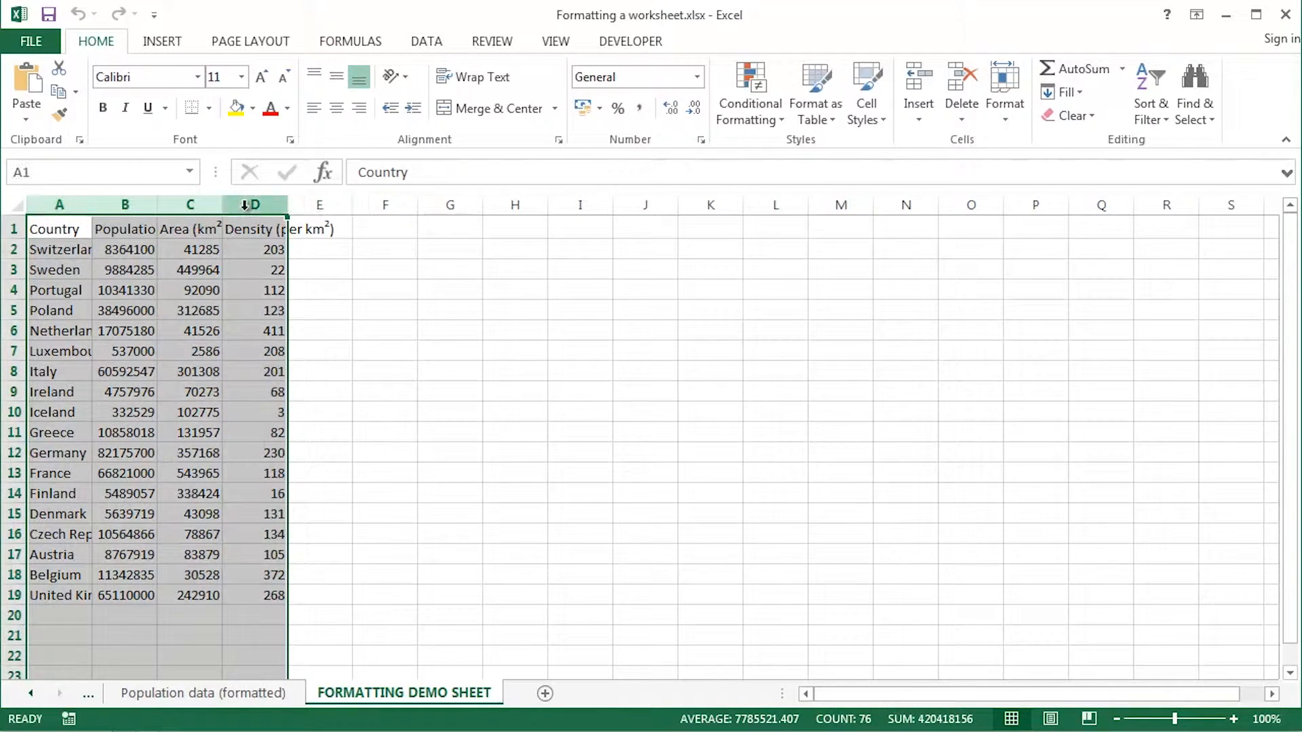
pyautogui.doubleClick(222, 204)
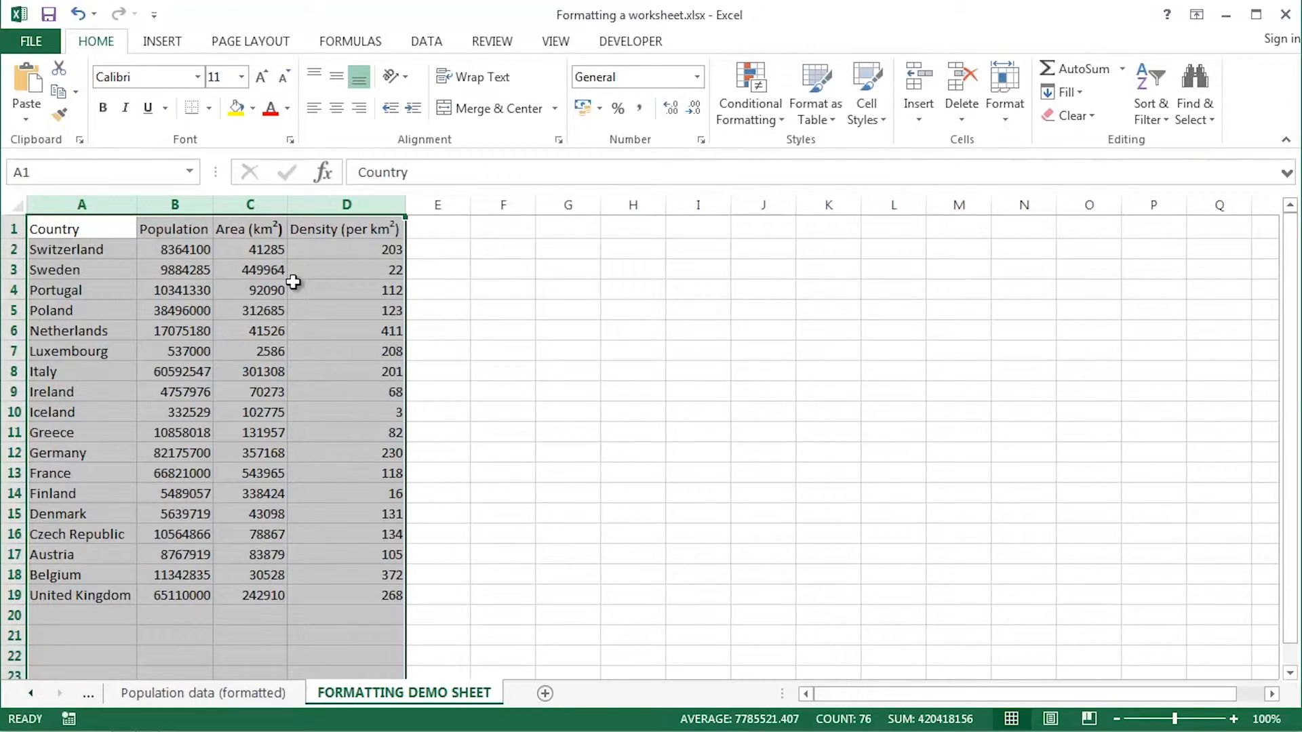
# Step: Widen columns A and D to one equal width, and columns B and C to another, slightly narrower equal width
pyautogui.click(96, 204)
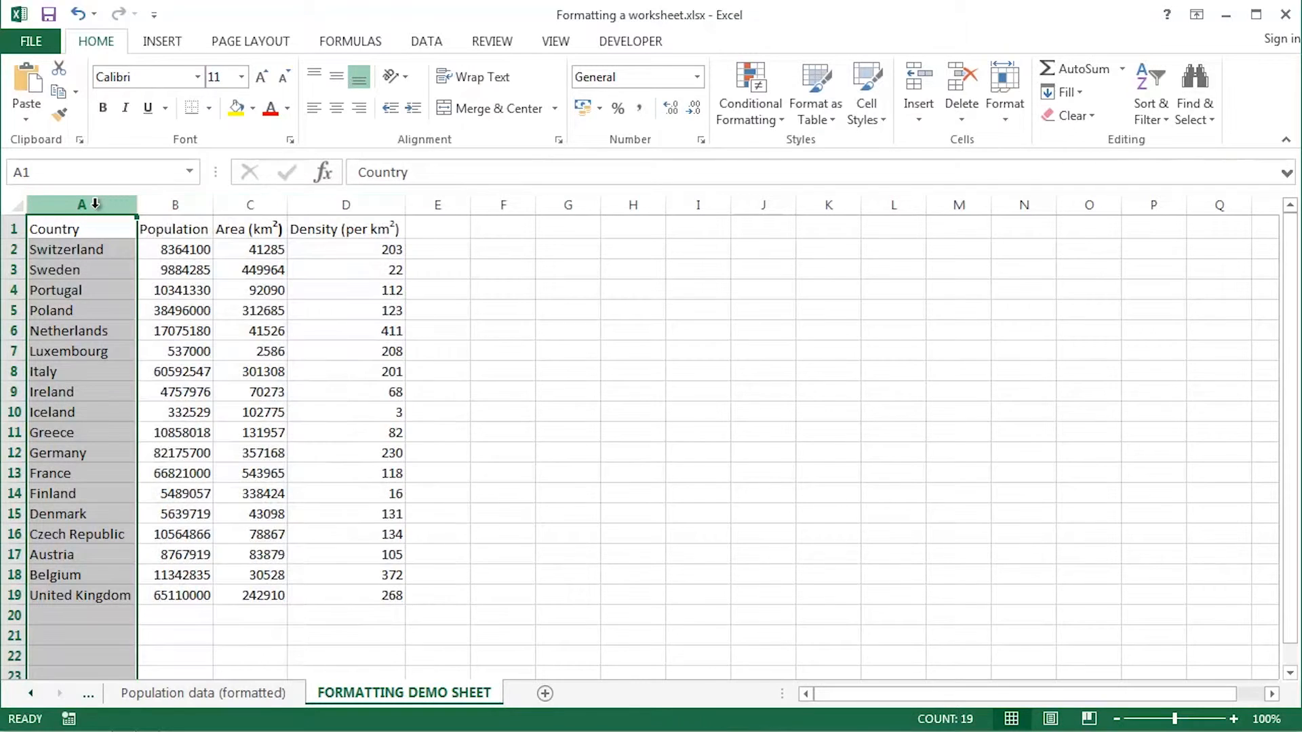
pyautogui.keyDown('ctrl'); pyautogui.click(373, 203); pyautogui.keyUp('ctrl')
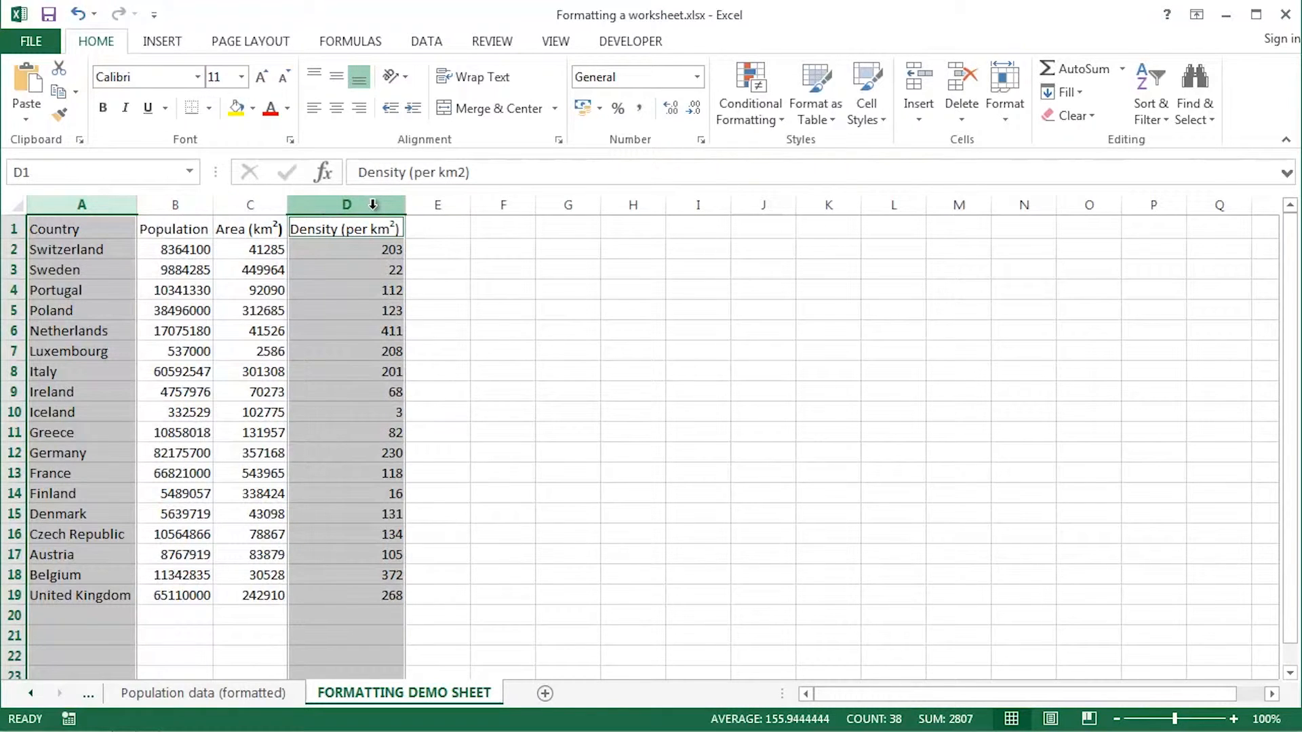
pyautogui.moveTo(137, 206); pyautogui.dragTo(256, 207)
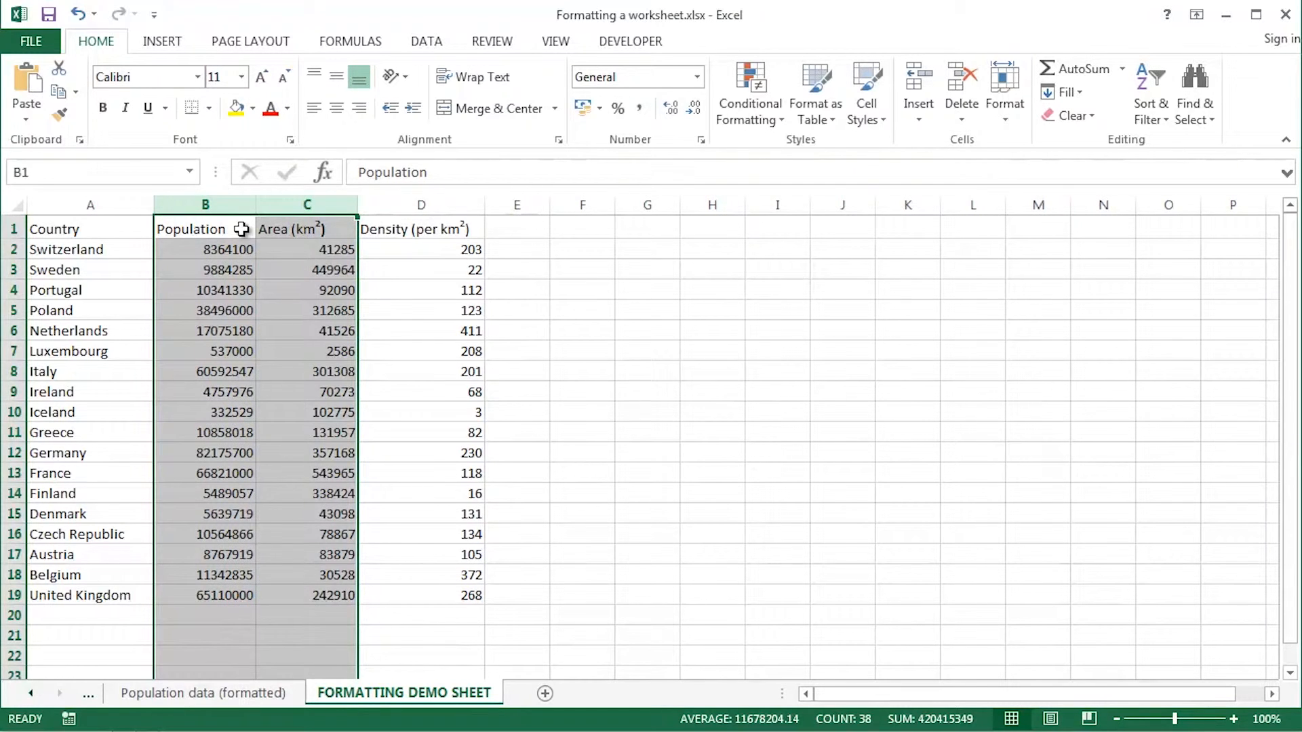
pyautogui.click(242, 229)
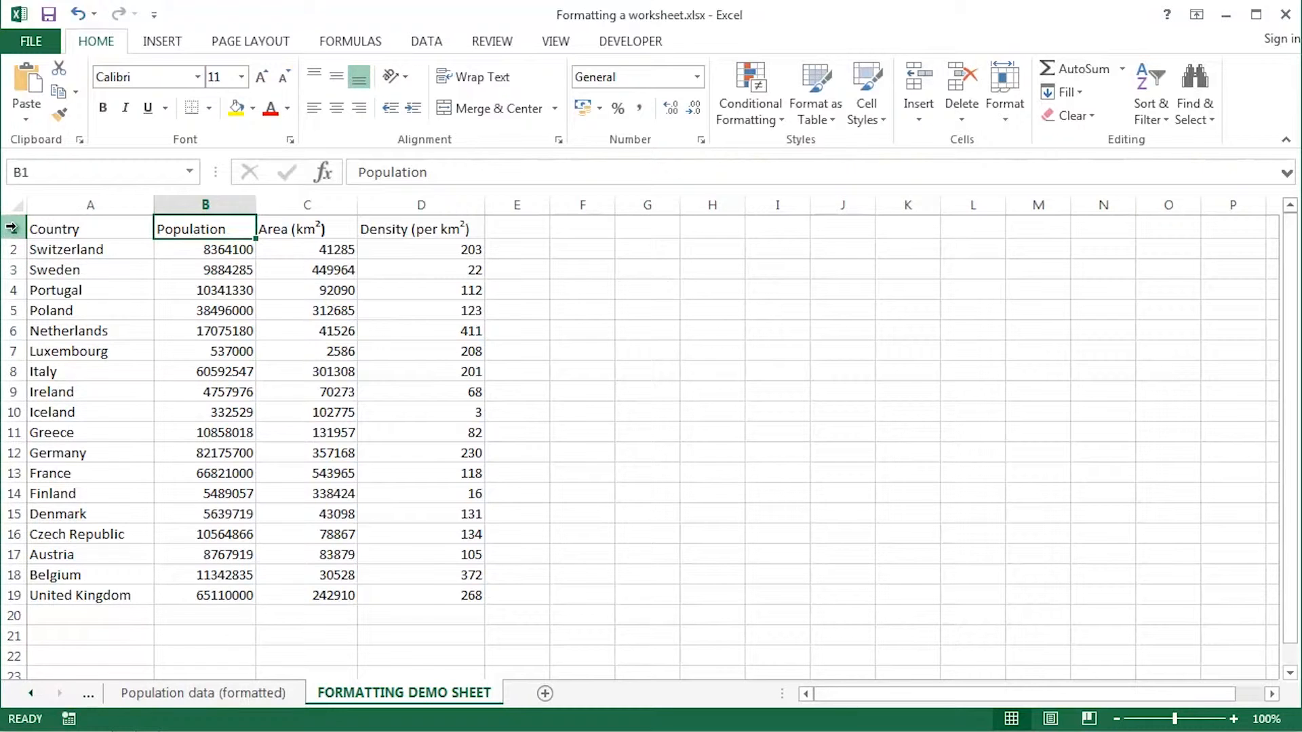
# Step: Increase the height of rows 1 to 19 slightly and uniformly, and check the rows down to United Kingdom
pyautogui.moveTo(12, 228); pyautogui.dragTo(13, 594)
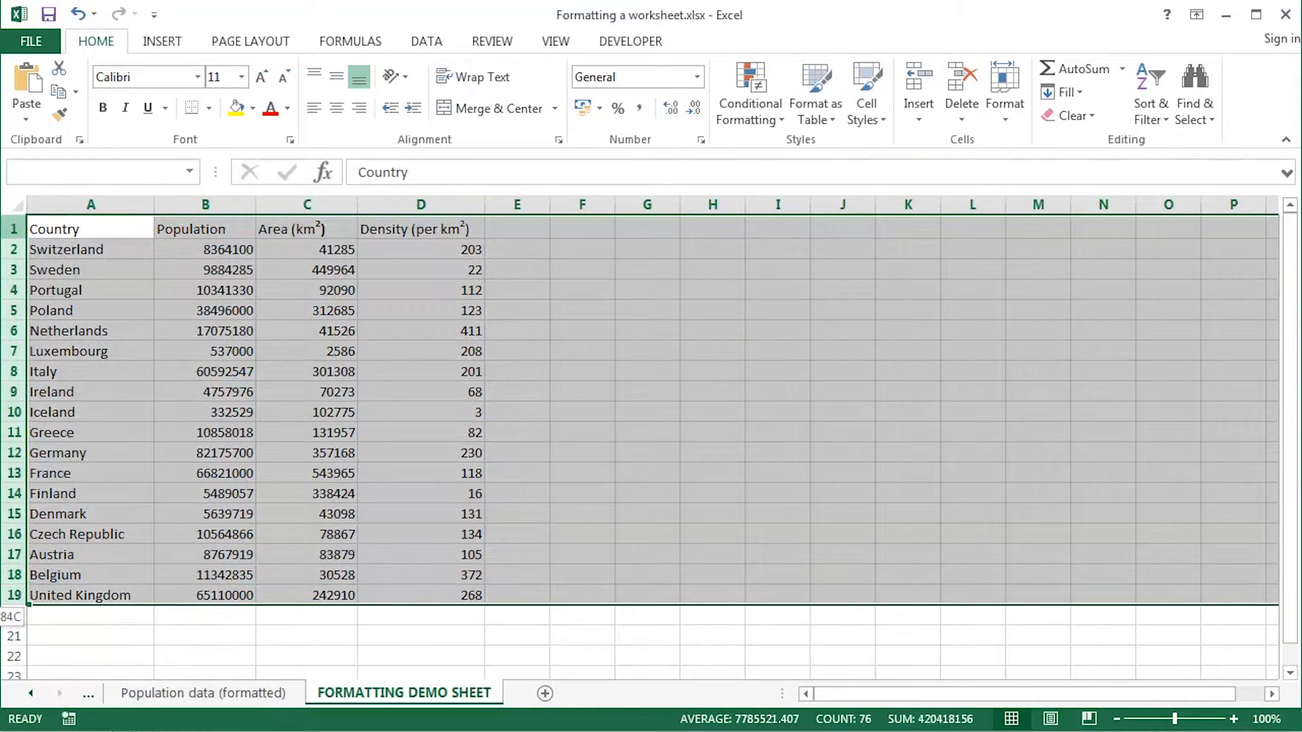
pyautogui.moveTo(22, 237); pyautogui.dragTo(23, 243)
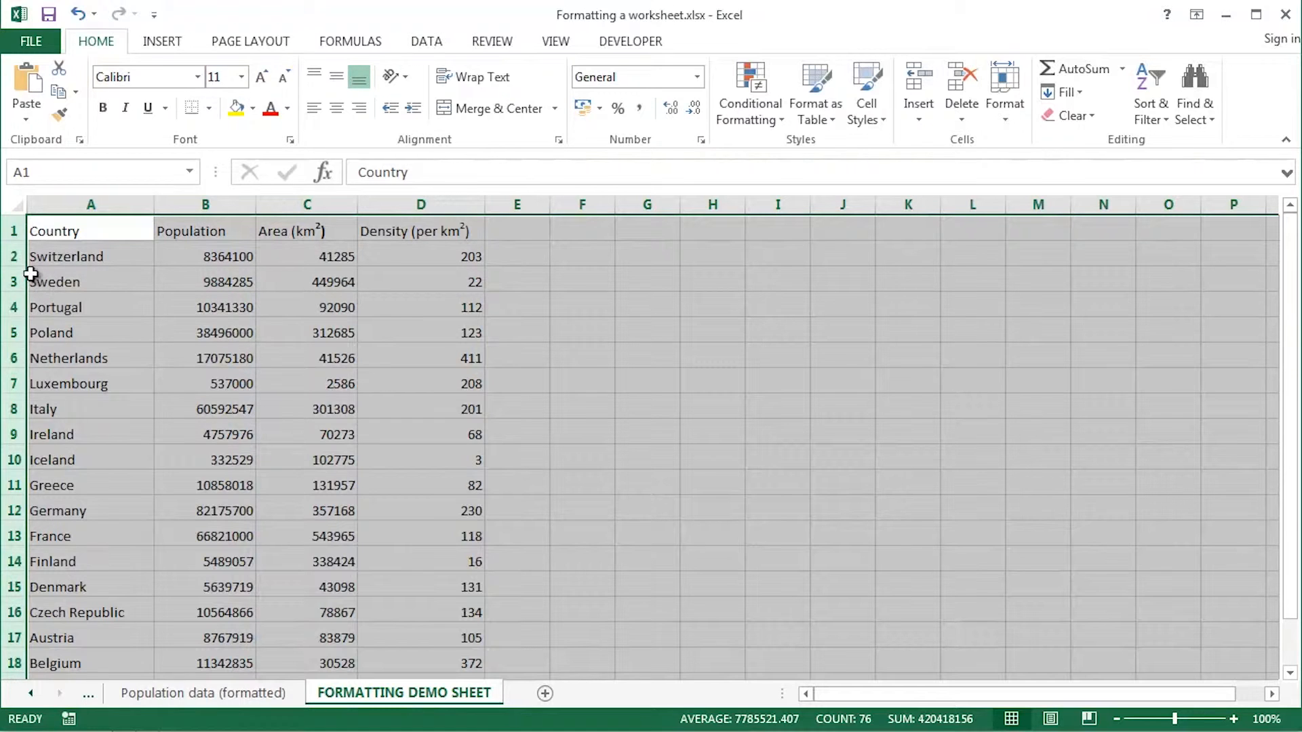
pyautogui.moveTo(22, 268); pyautogui.dragTo(15, 243)
pyautogui.scroll(-4, 223, 328)
pyautogui.scroll(1, 224, 326)
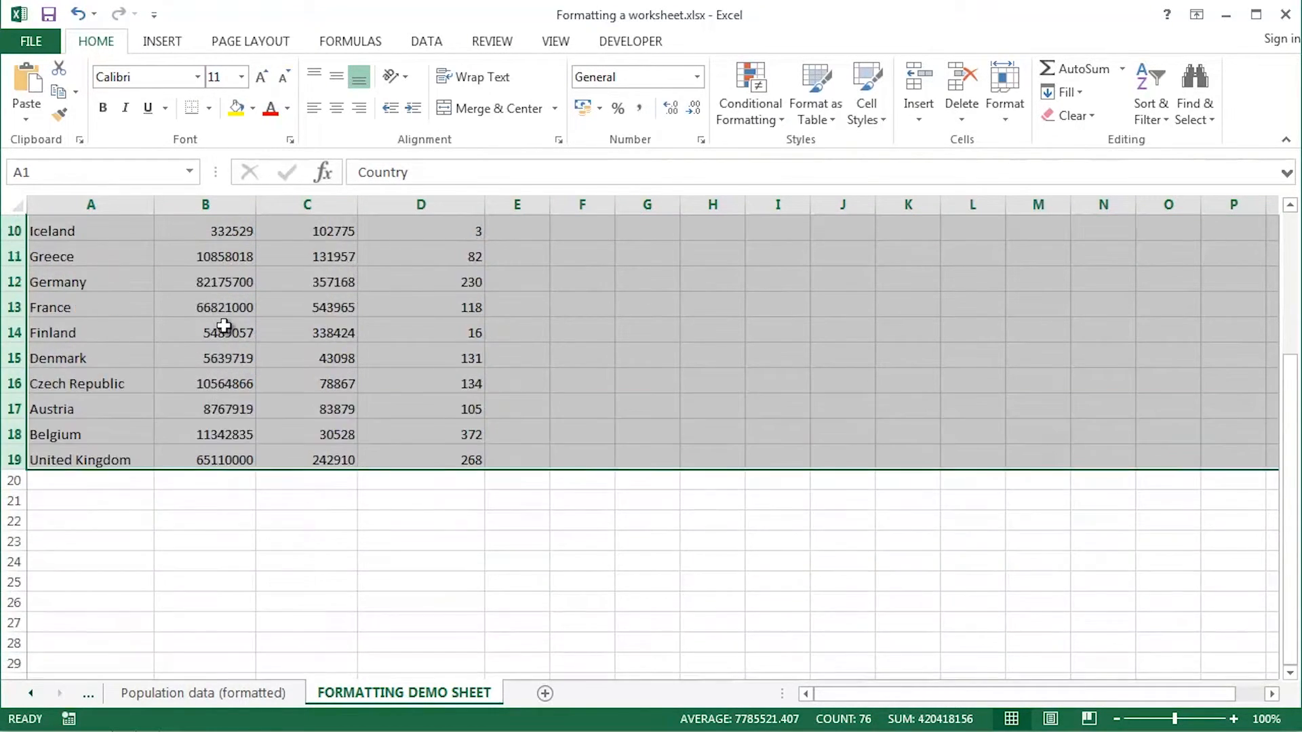
pyautogui.scroll(3, 223, 328)
pyautogui.click(129, 232)
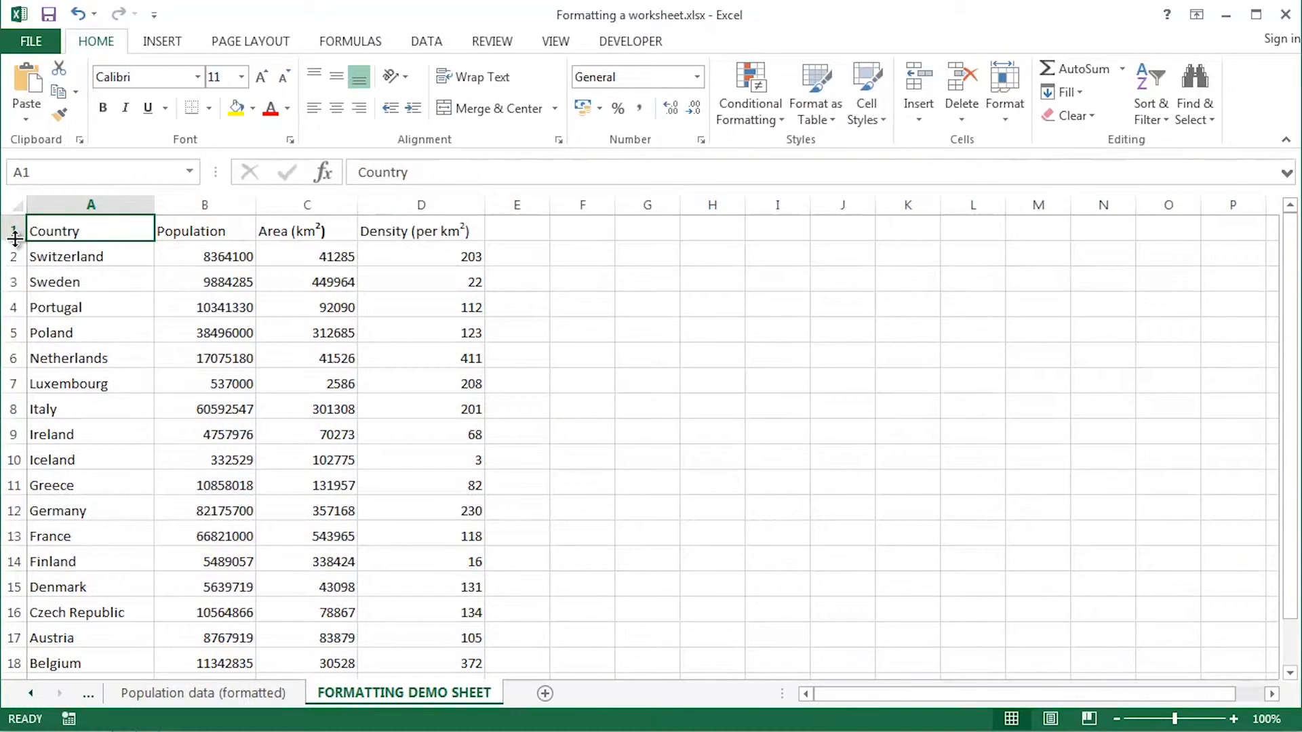
# Step: Make header row 1 taller than the data rows and increase the height of row 2 slightly
pyautogui.moveTo(15, 237); pyautogui.dragTo(18, 245)
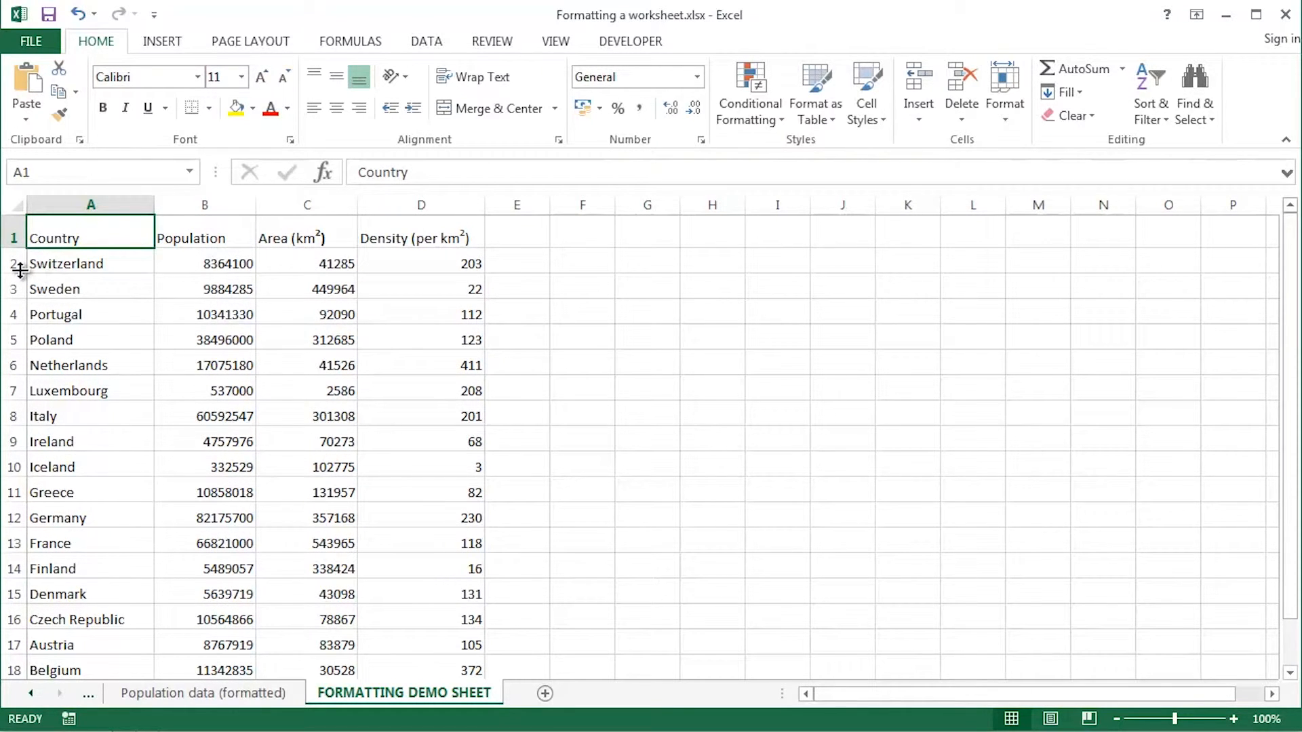
pyautogui.moveTo(20, 272); pyautogui.dragTo(20, 274)
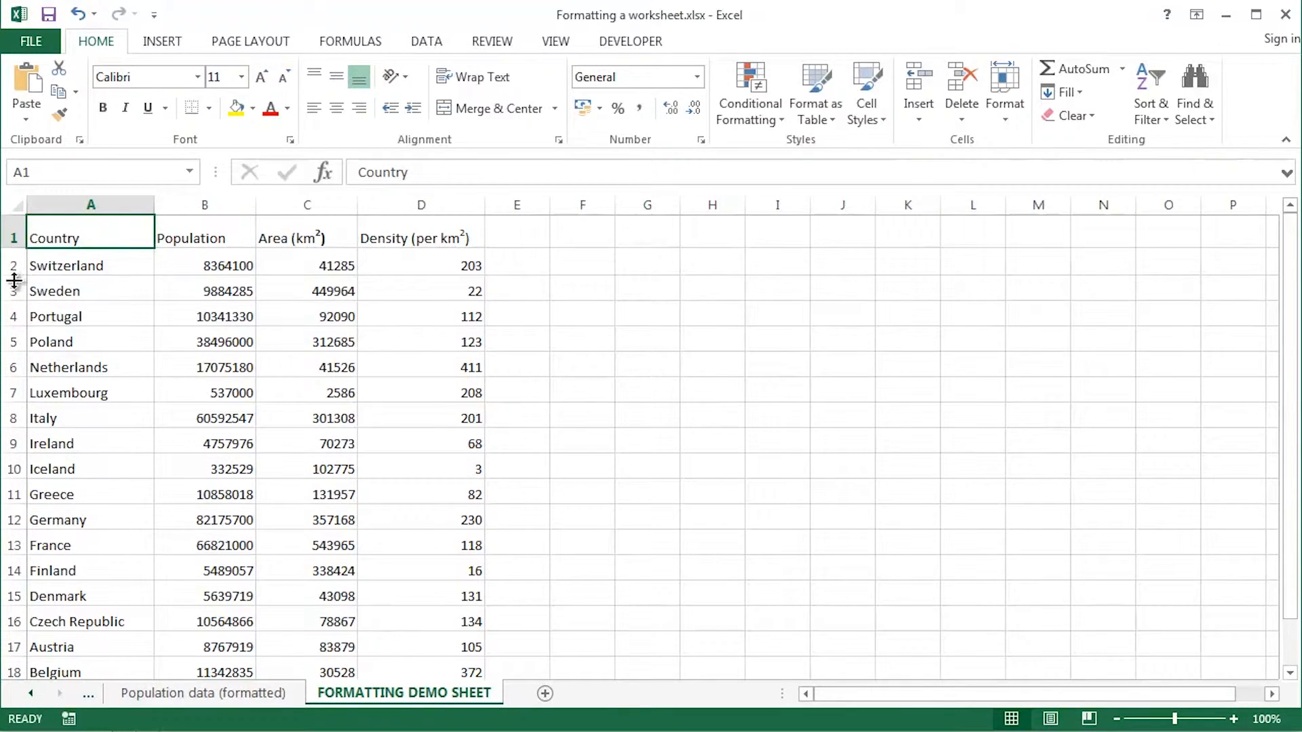
# Step: Format the column headings A1:D1 with middle vertical alignment, bold text and a bottom border
pyautogui.moveTo(76, 229); pyautogui.dragTo(421, 239)
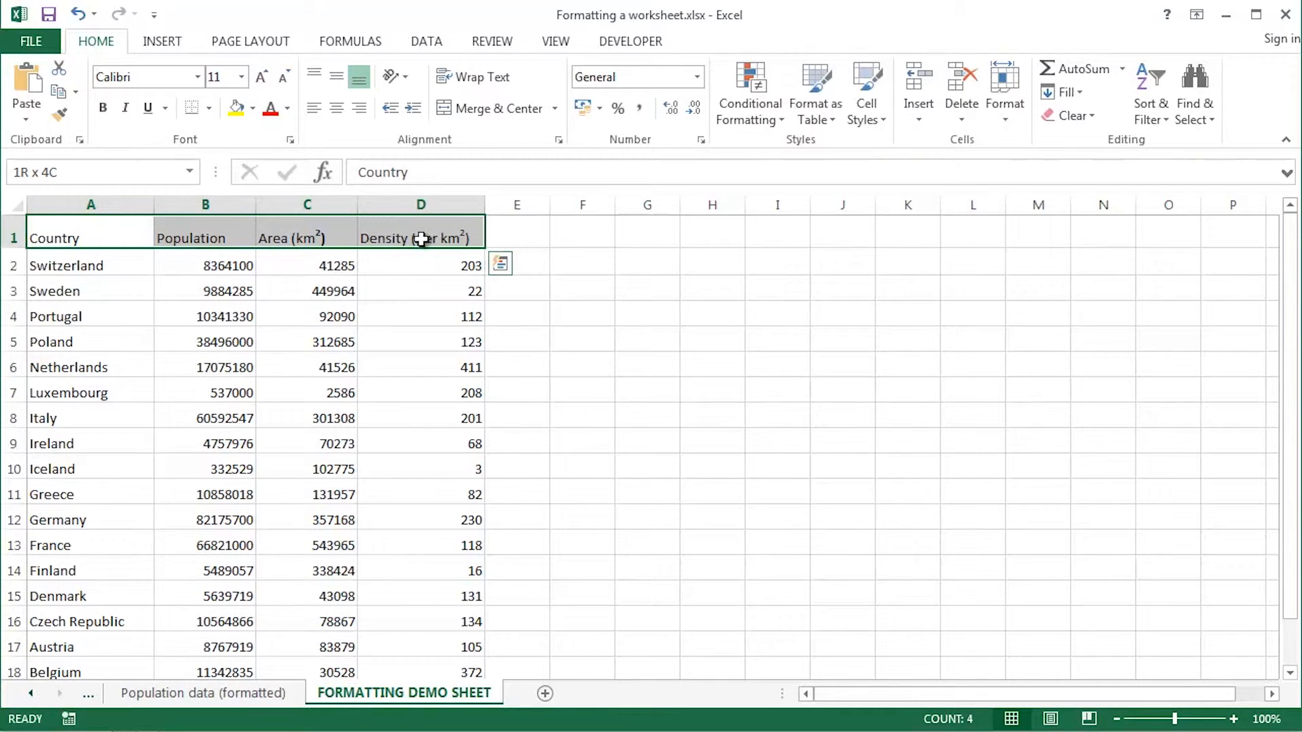
pyautogui.click(343, 79)
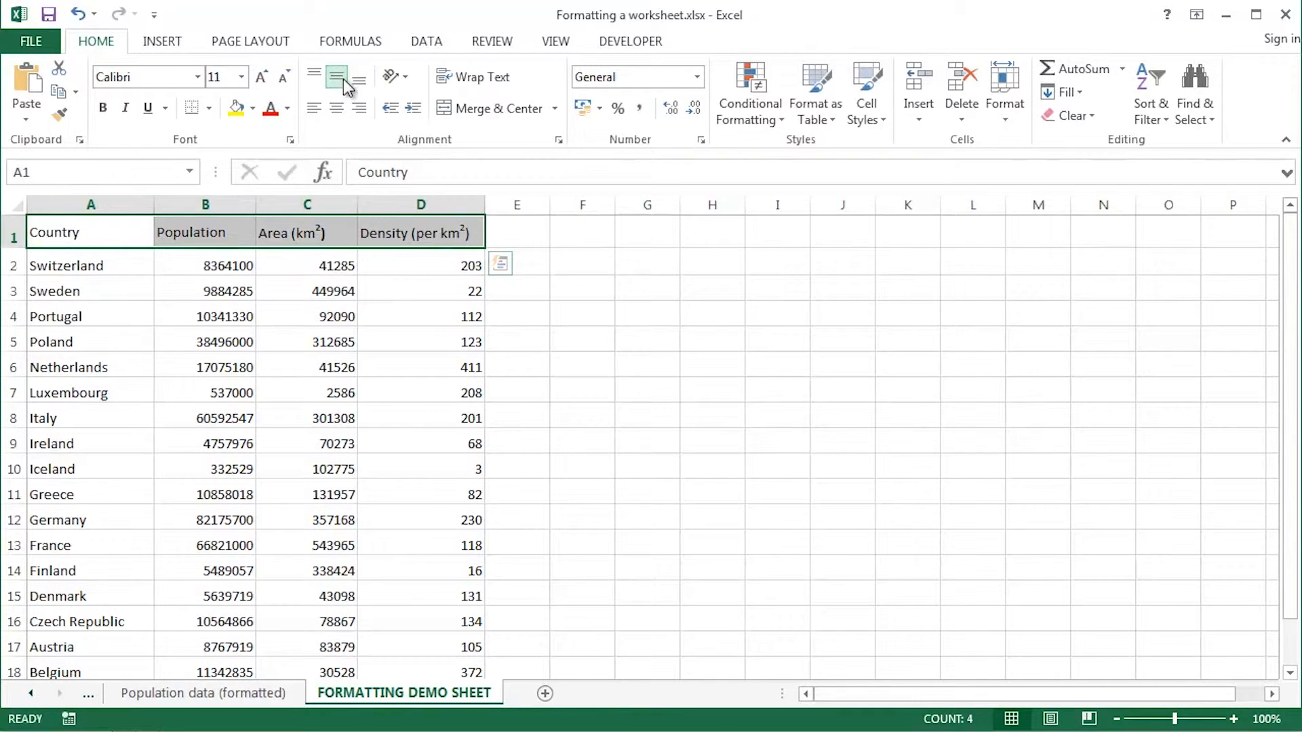
pyautogui.click(104, 108)
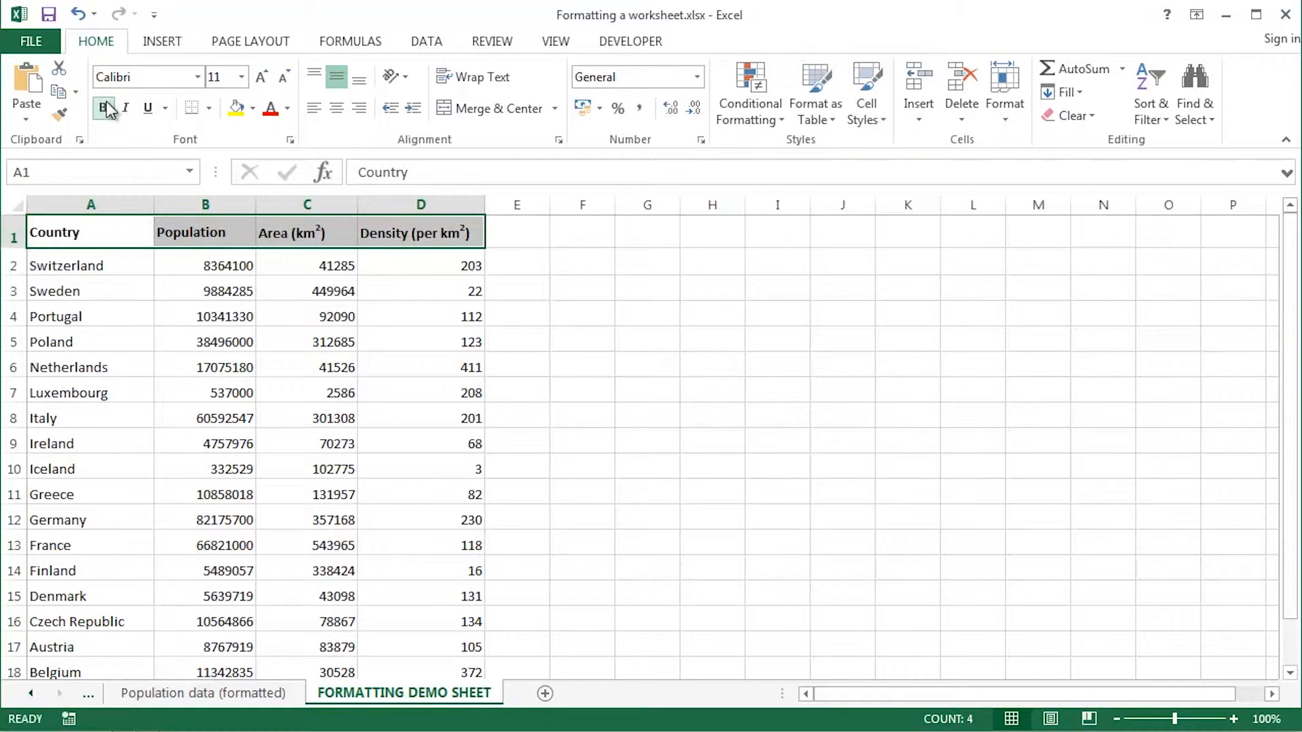
pyautogui.click(208, 108)
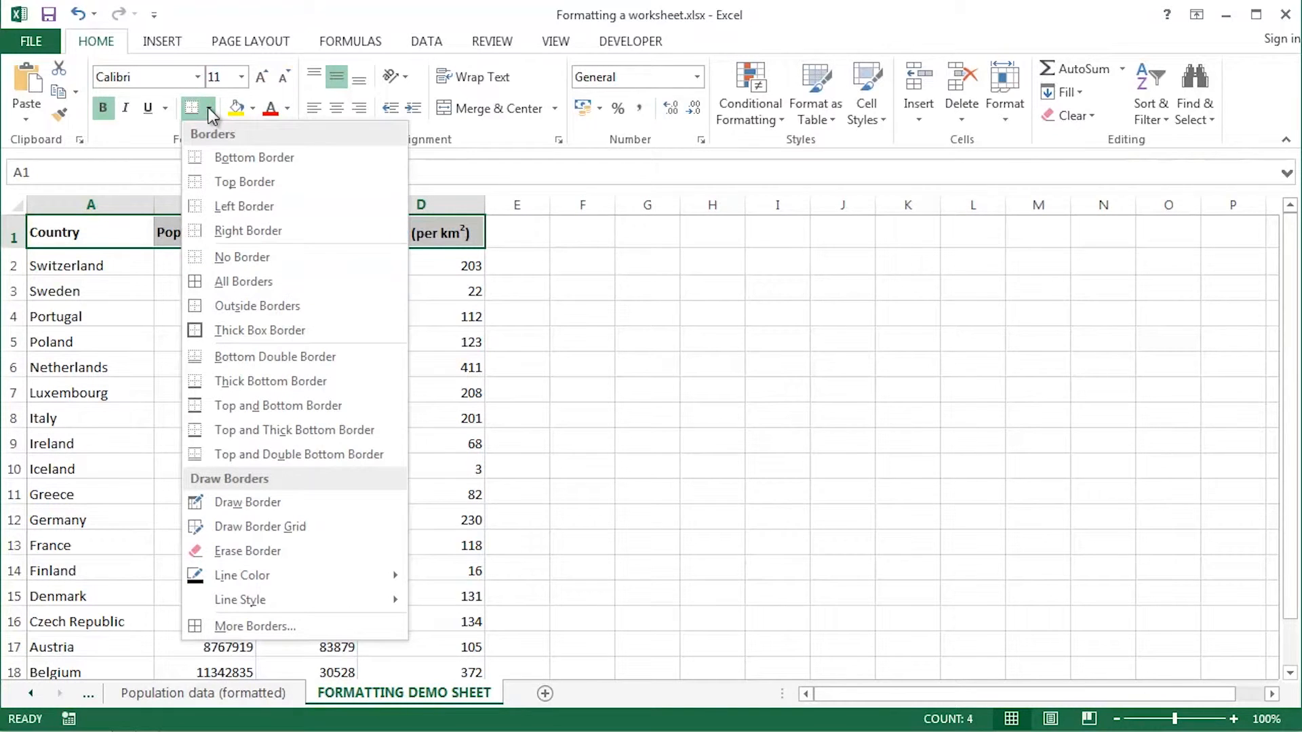
pyautogui.click(250, 159)
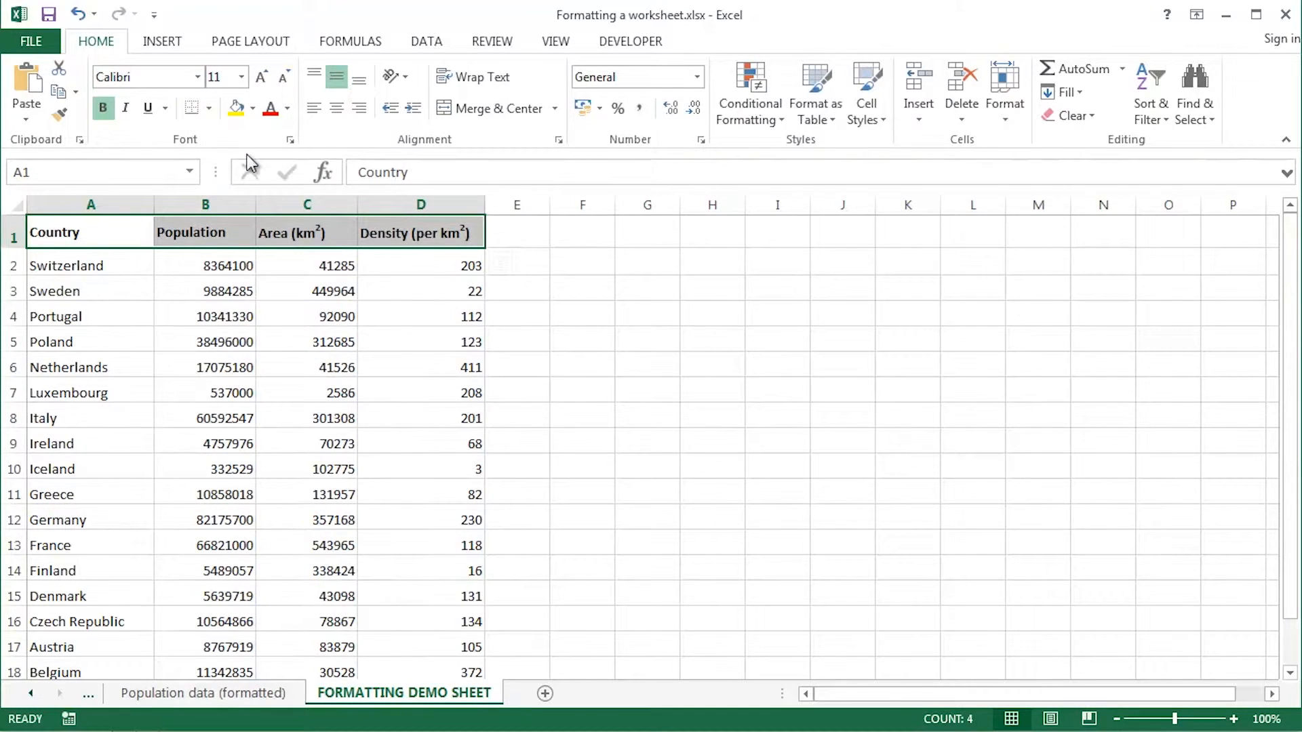
pyautogui.click(589, 285)
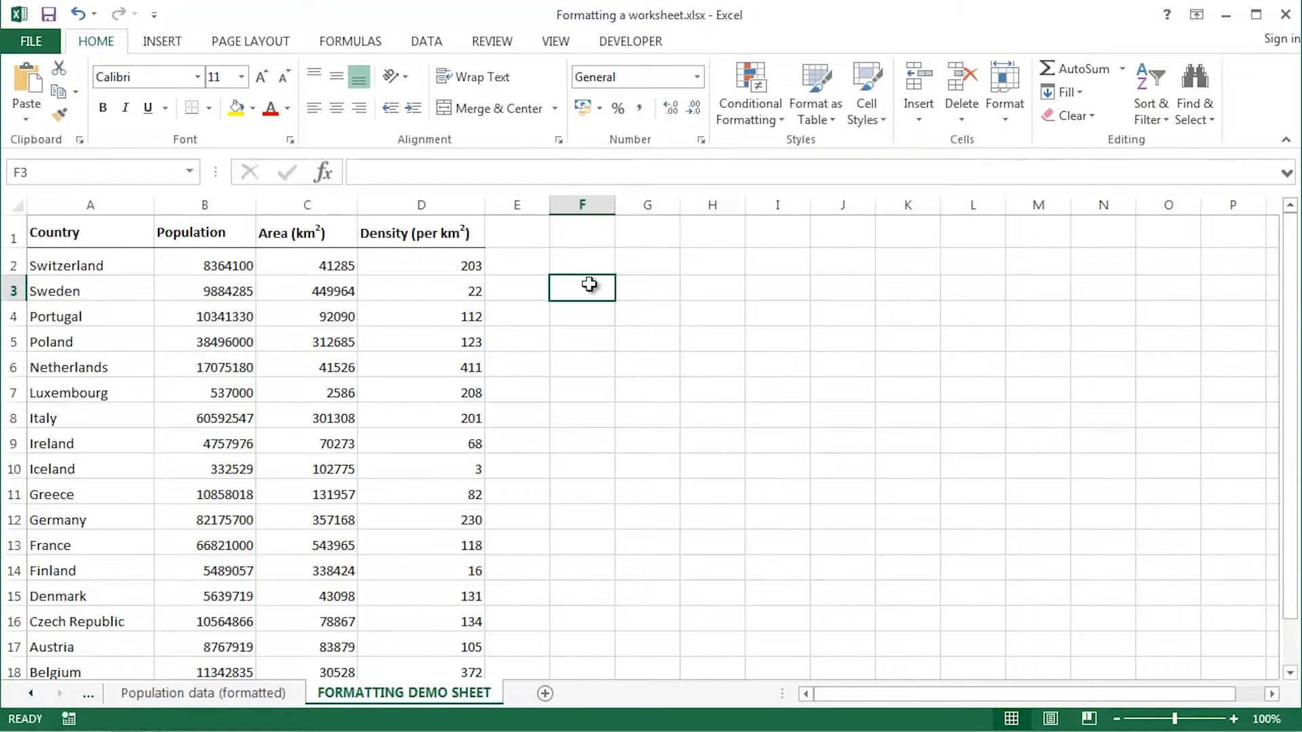
# Step: Format B2:D19 as Number with the 1000 separator and 1 decimal place, and widen column B slightly to fit
pyautogui.click(209, 263)
pyautogui.moveTo(208, 263); pyautogui.dragTo(451, 624)
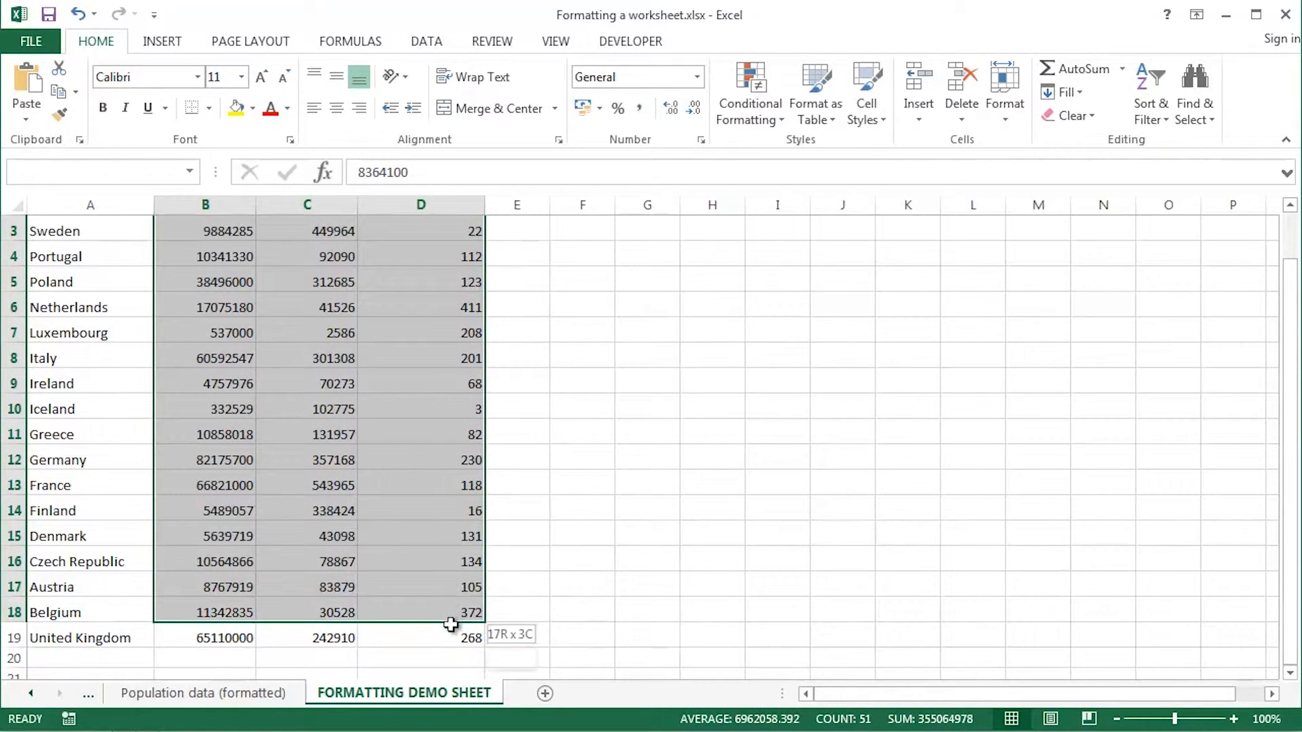
pyautogui.moveTo(1291, 386); pyautogui.dragTo(1289, 277)
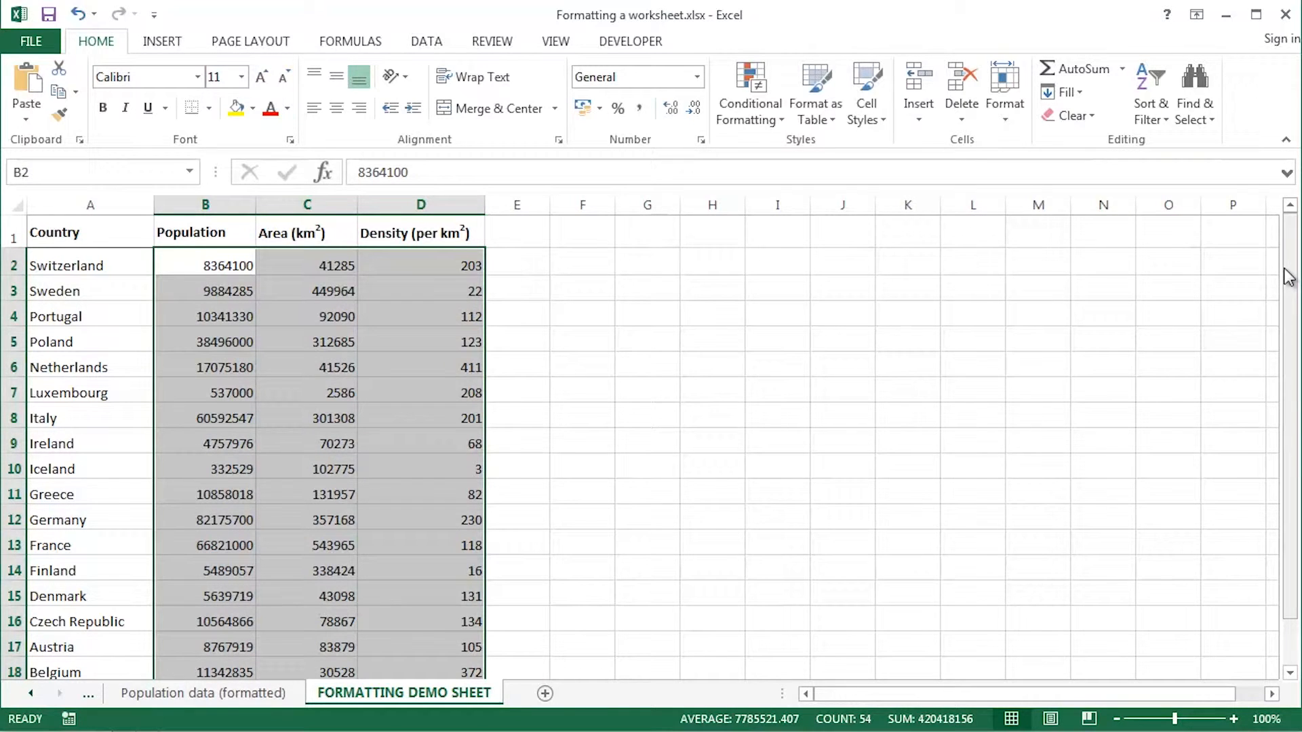
pyautogui.click(697, 78)
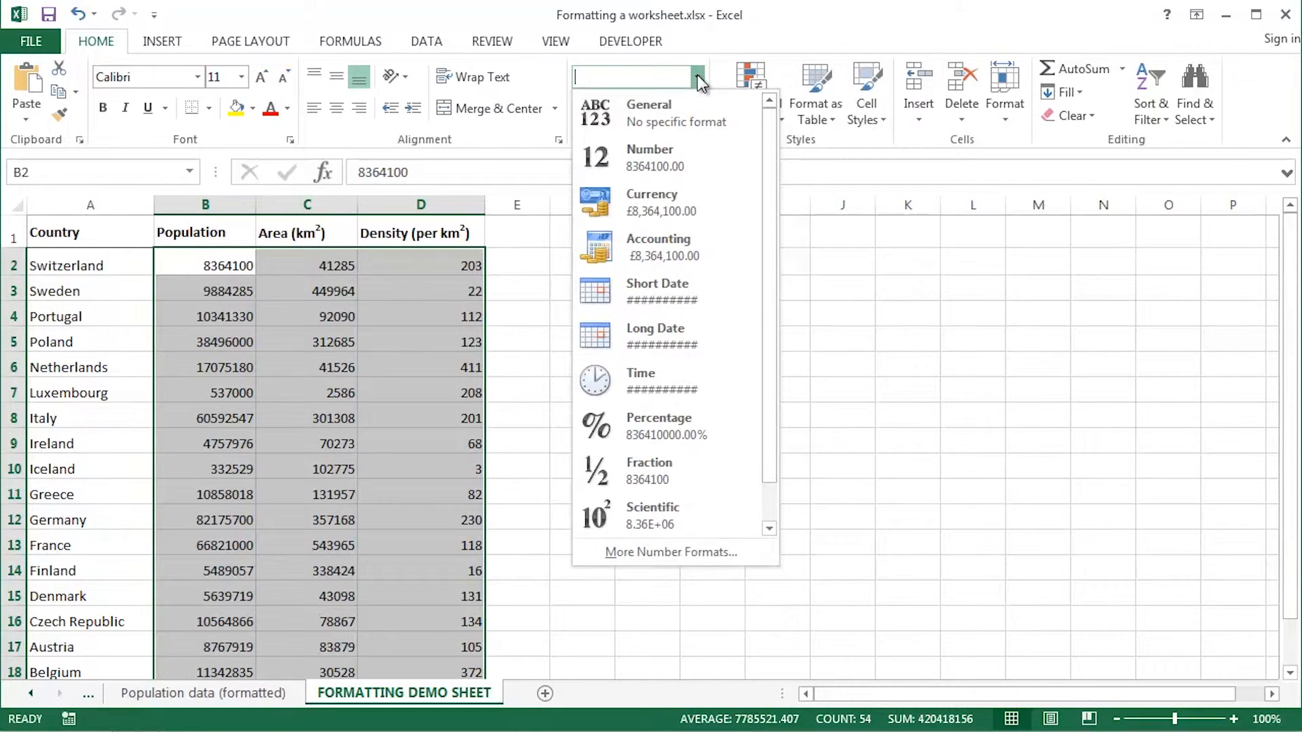
pyautogui.click(665, 553)
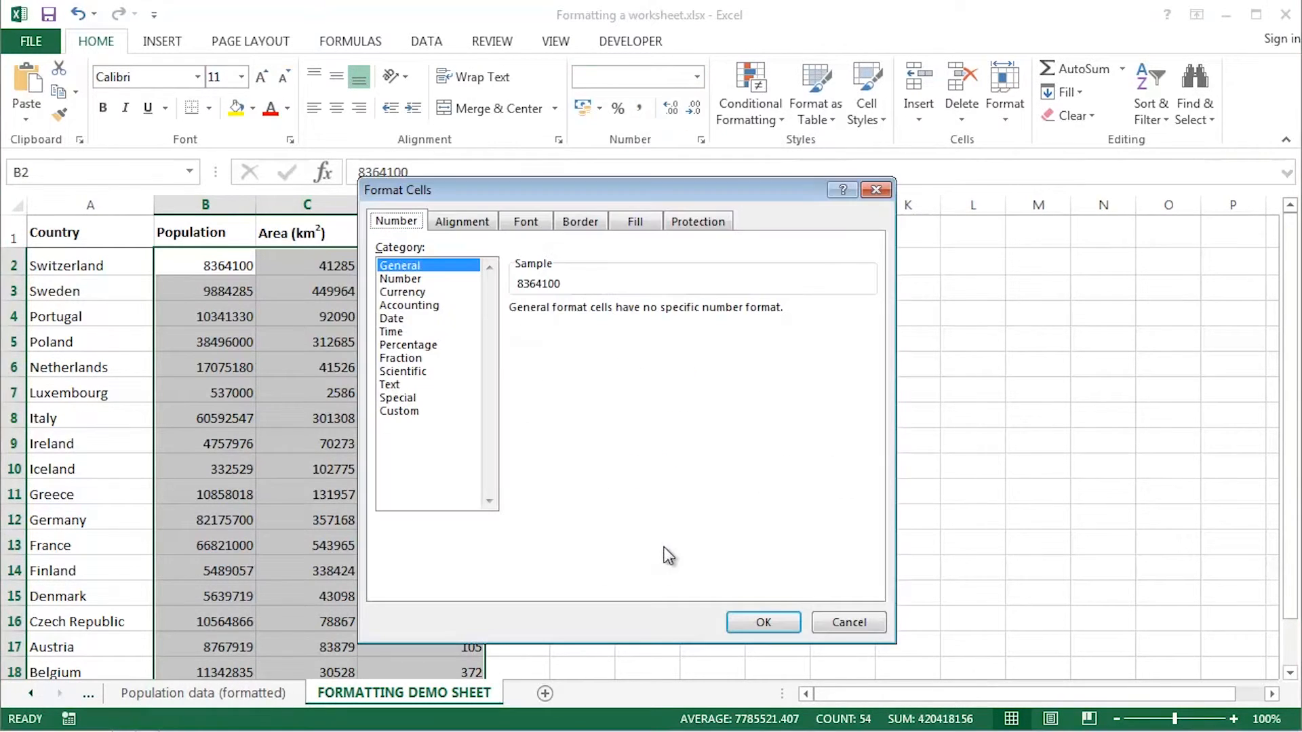
pyautogui.click(399, 279)
pyautogui.click(516, 335)
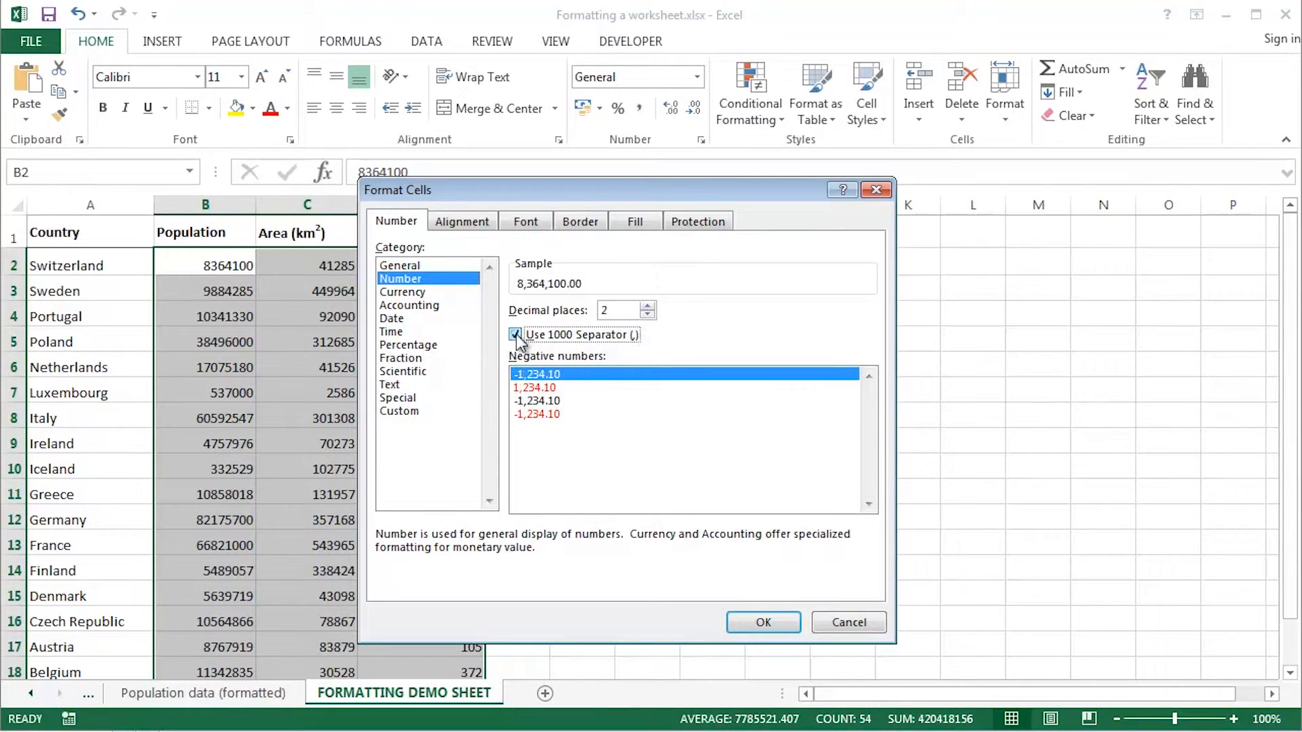
pyautogui.click(648, 315)
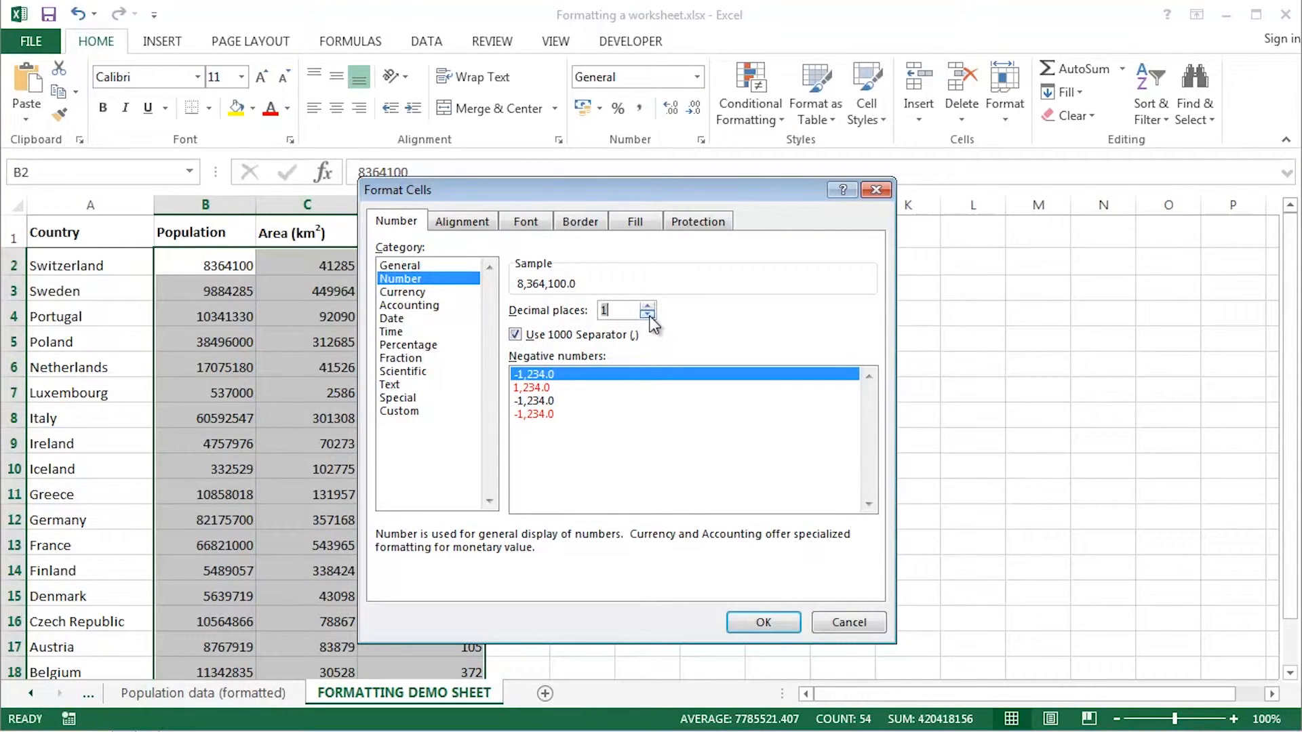
pyautogui.click(760, 622)
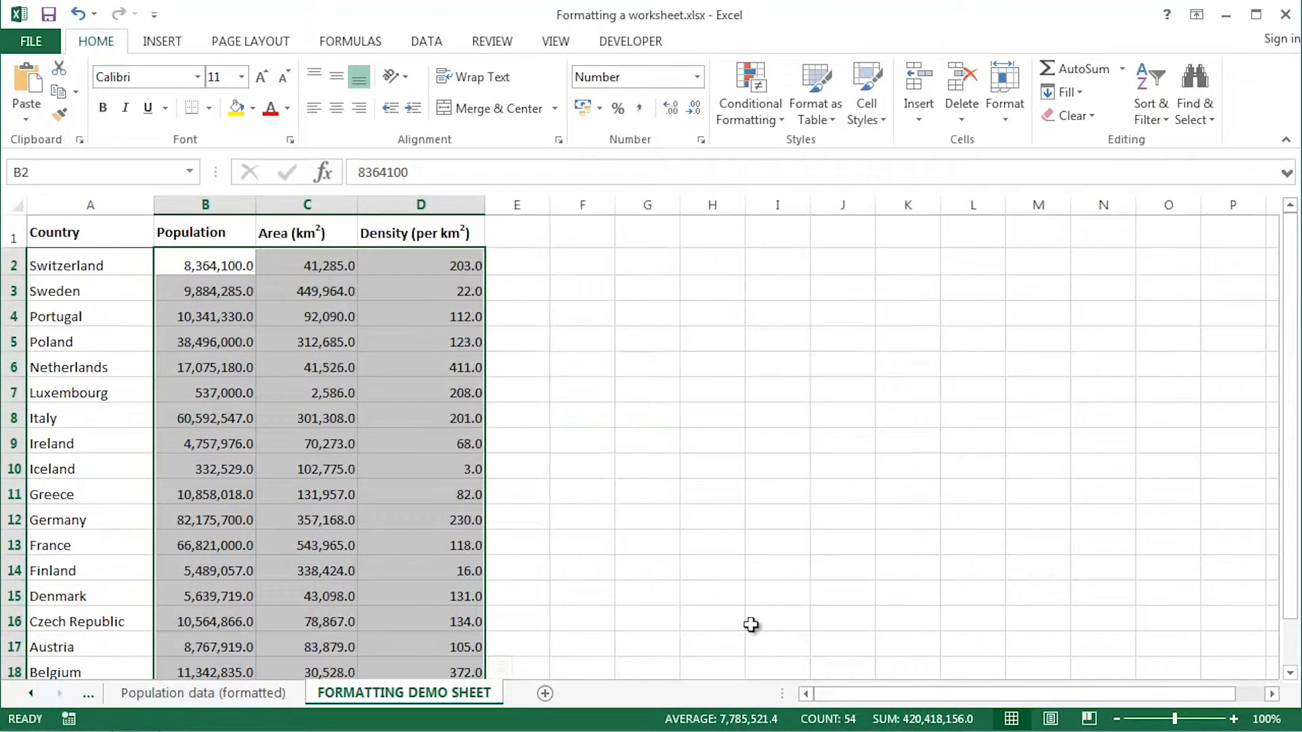
pyautogui.moveTo(210, 206); pyautogui.dragTo(261, 205)
pyautogui.click(232, 267)
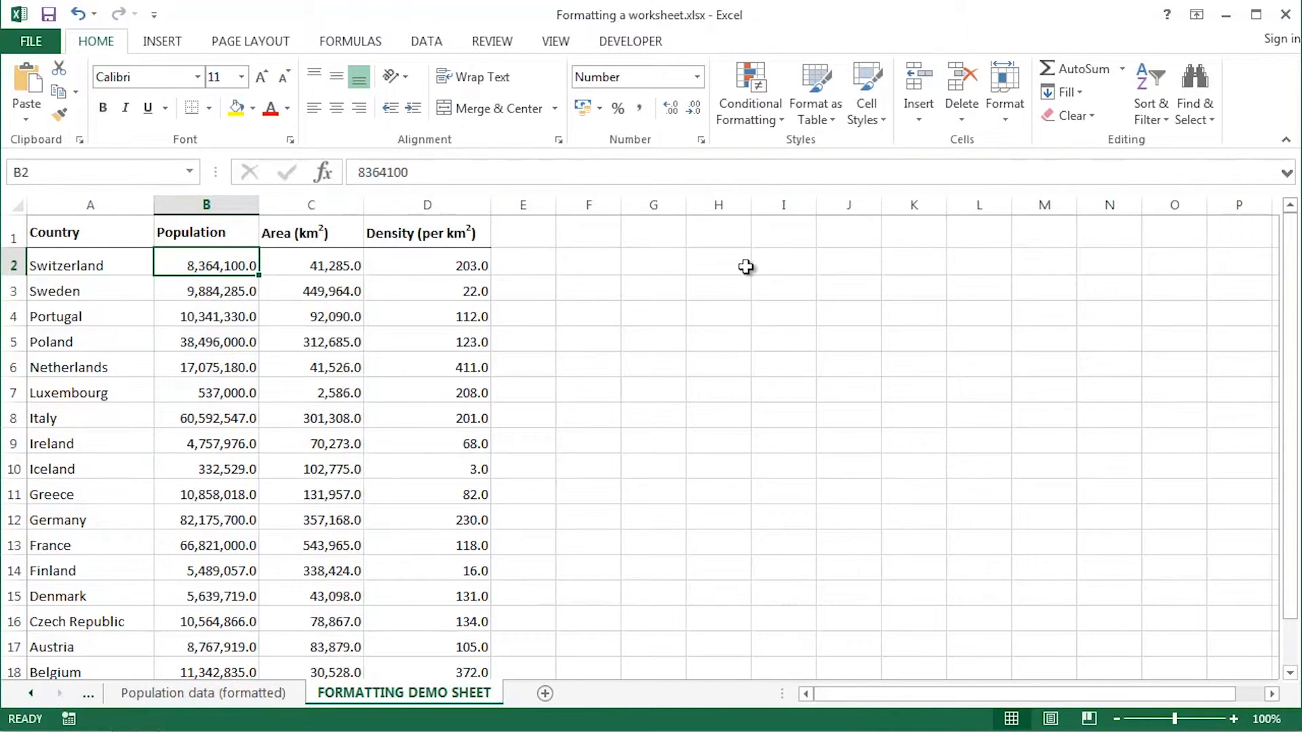
# Step: View the Population data (unformatted) sheet for comparison and return to FORMATTING DEMO SHEET
pyautogui.click(30, 693)
pyautogui.click(172, 693)
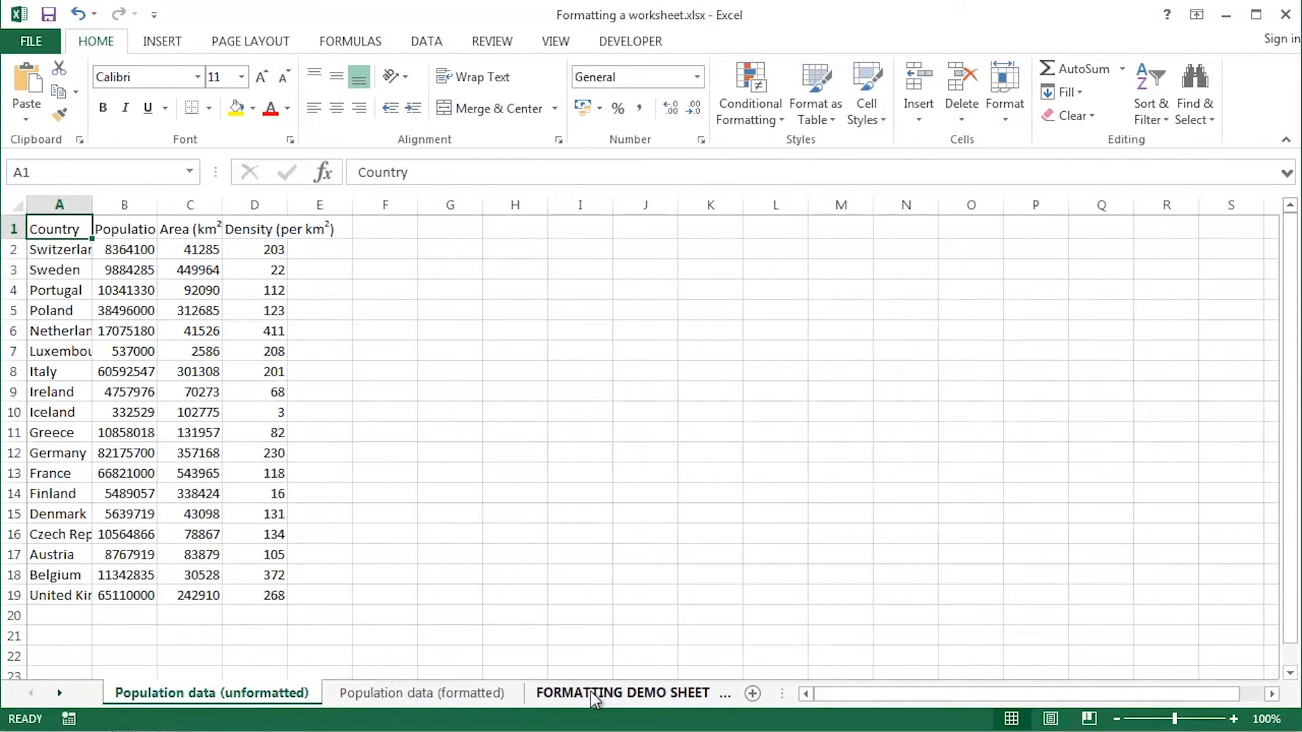
pyautogui.click(600, 694)
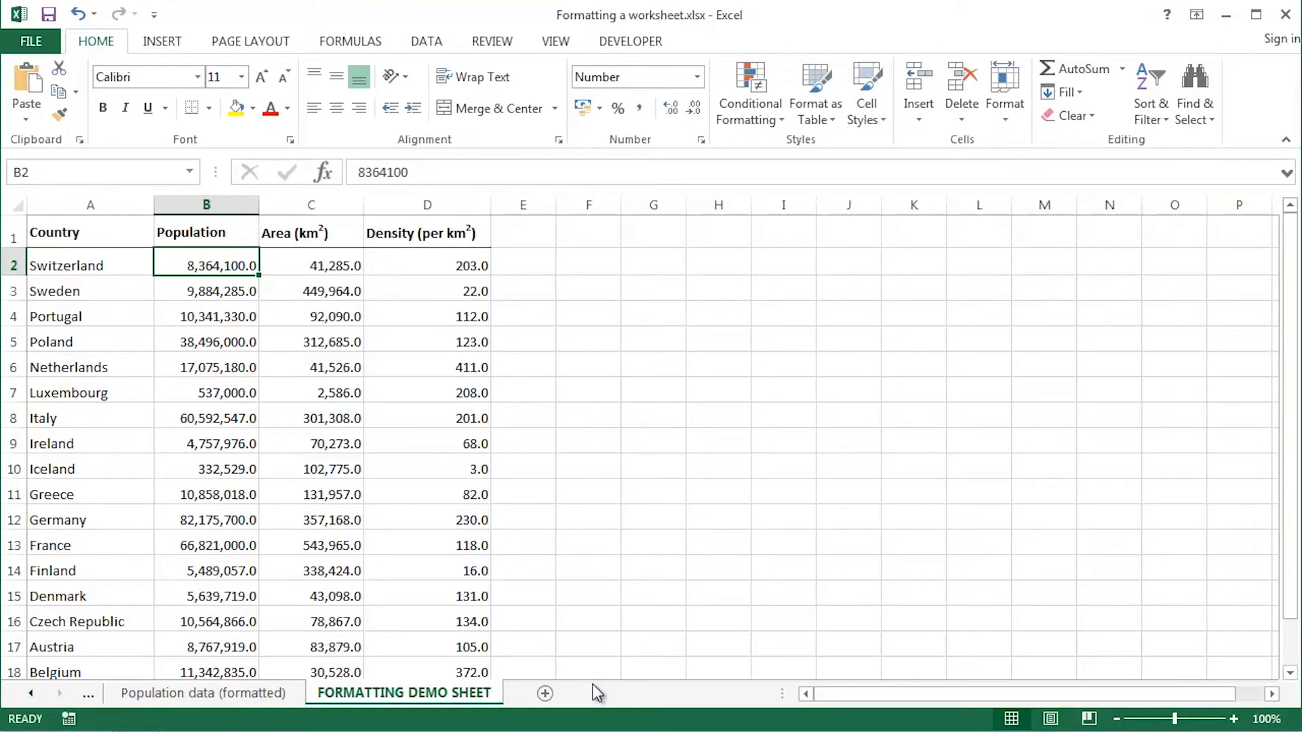
# Step: Insert a blank row above the column headings and merge and centre cells A1:D1 in it
pyautogui.click(11, 238)
pyautogui.rightClick(14, 237)
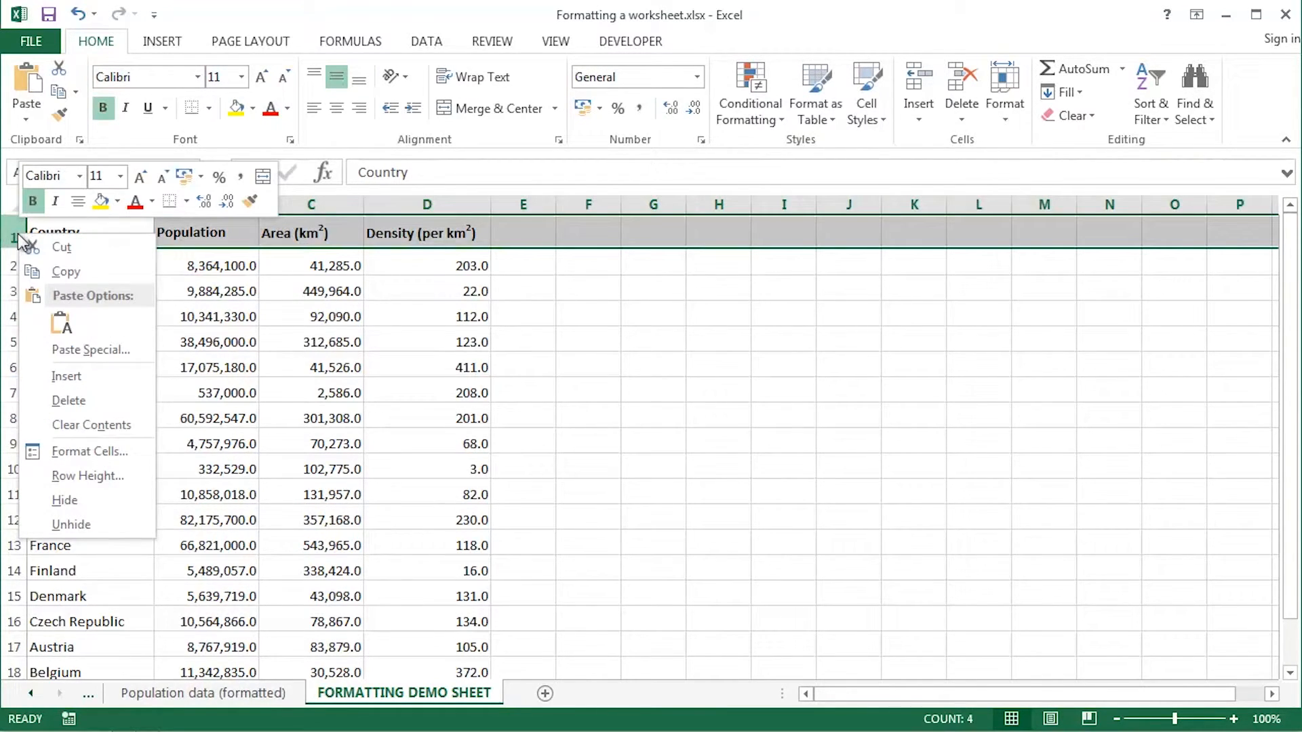
pyautogui.click(79, 375)
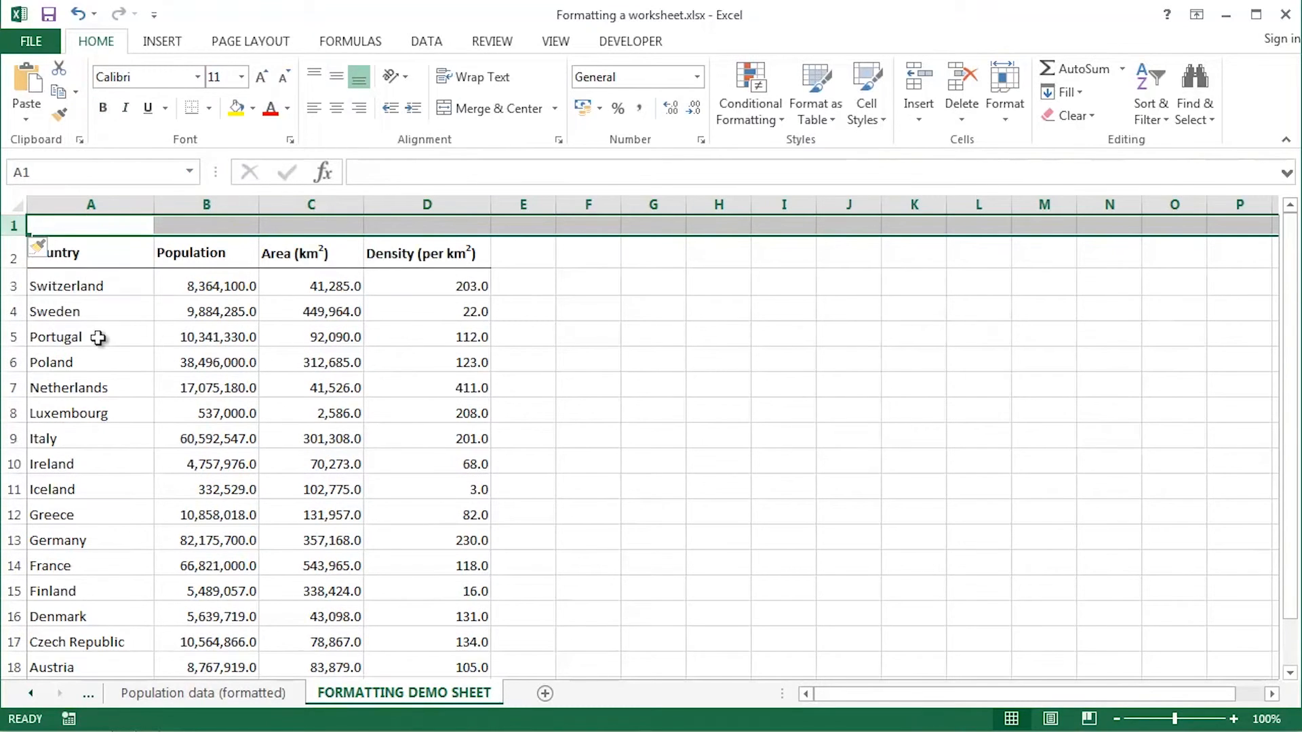
pyautogui.moveTo(88, 225); pyautogui.dragTo(442, 227)
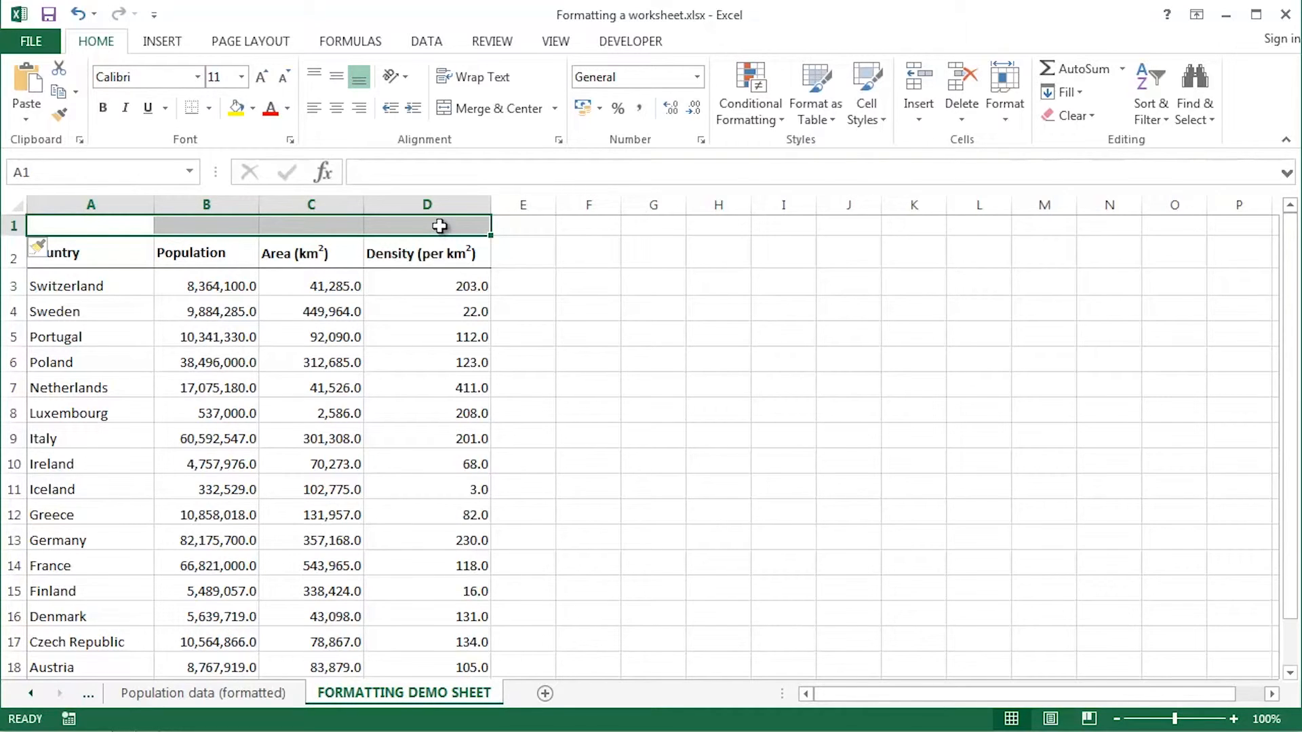
pyautogui.click(484, 115)
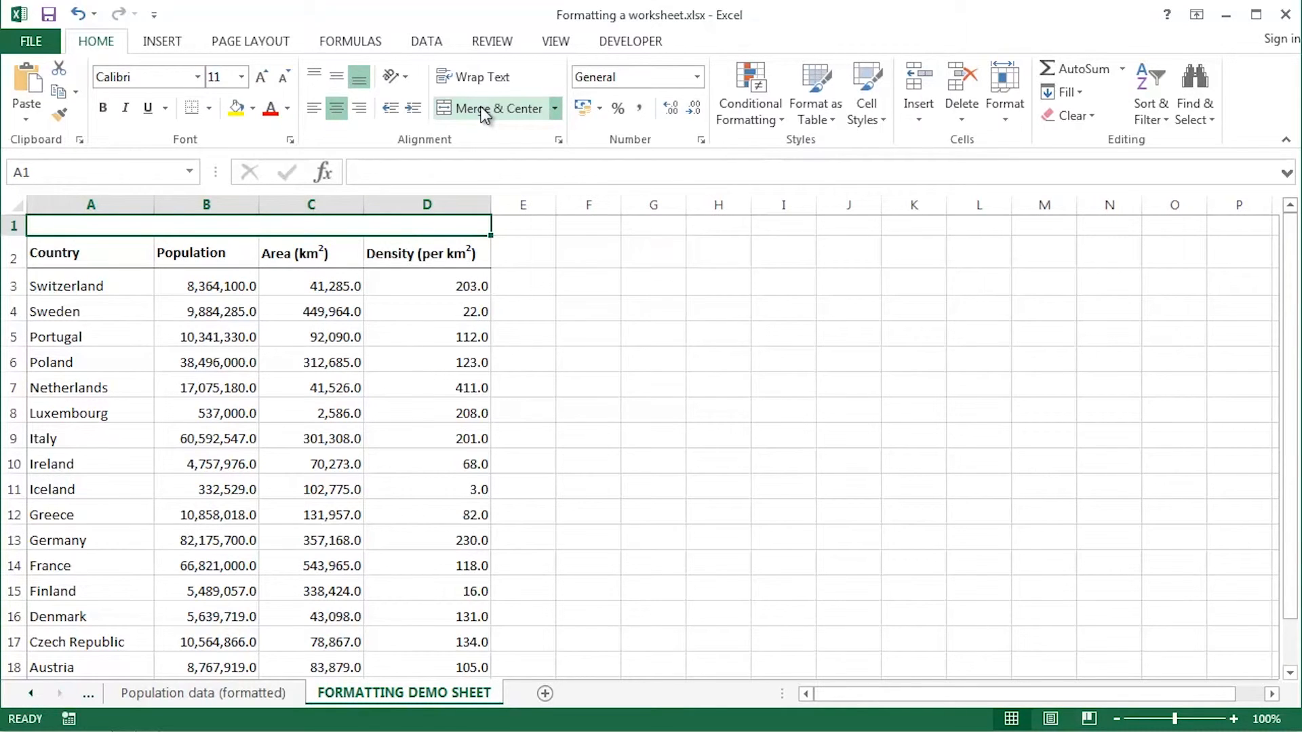
# Step: Enter the title "EUROPEAN POPULATION DATA" in the merged cell above the headings
pyautogui.write('E')
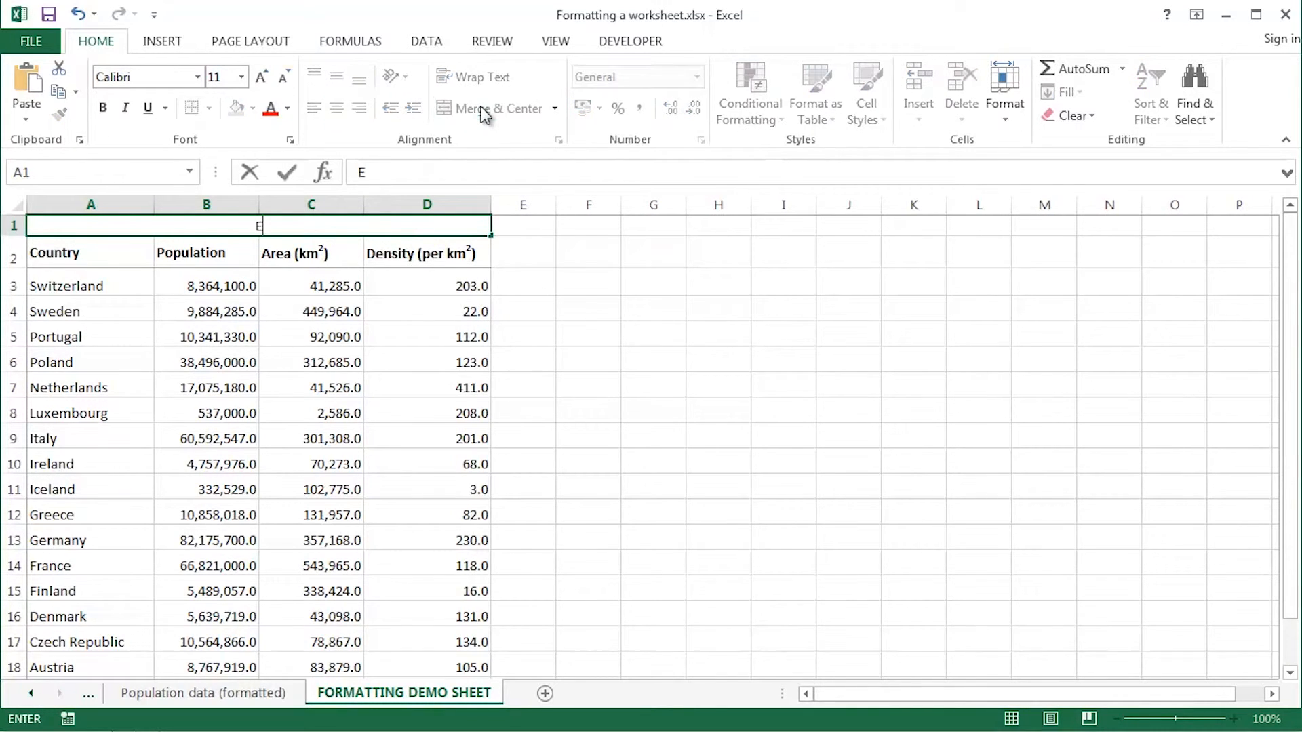
pyautogui.write('UROPEAN POP')
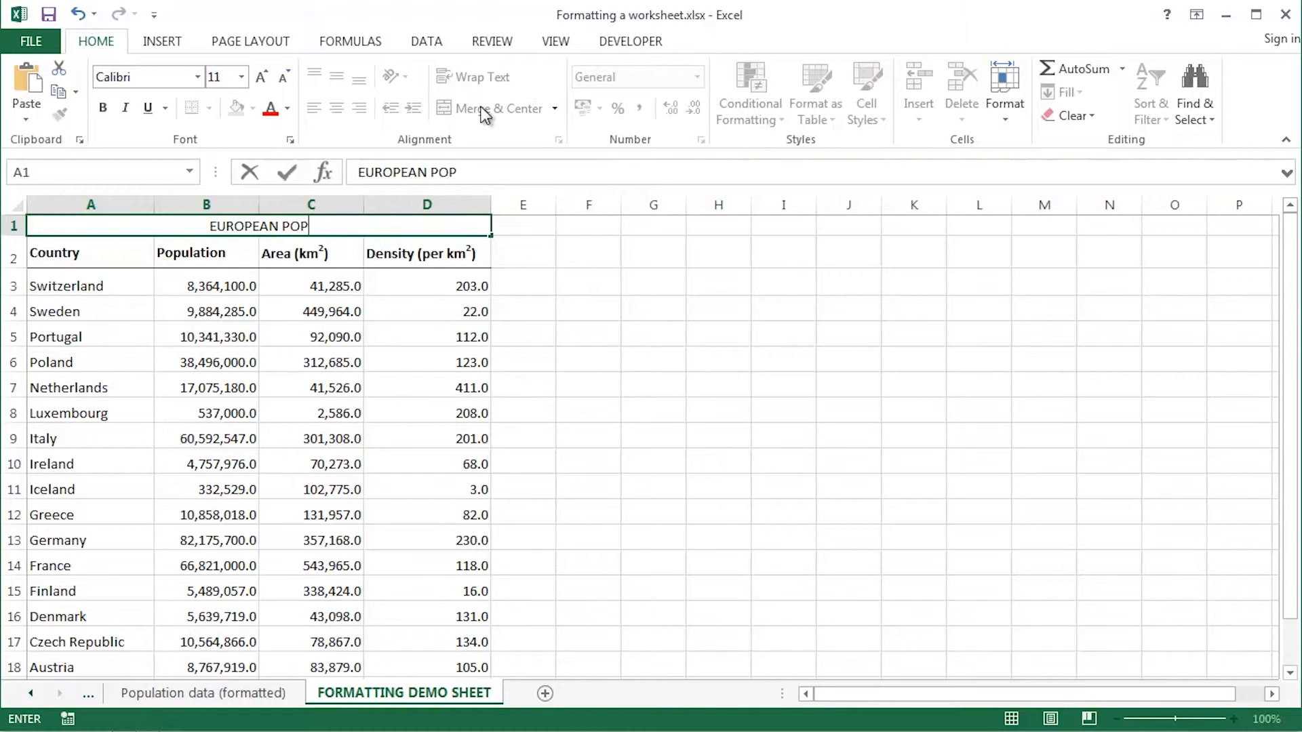
pyautogui.write('ULATION DATA')
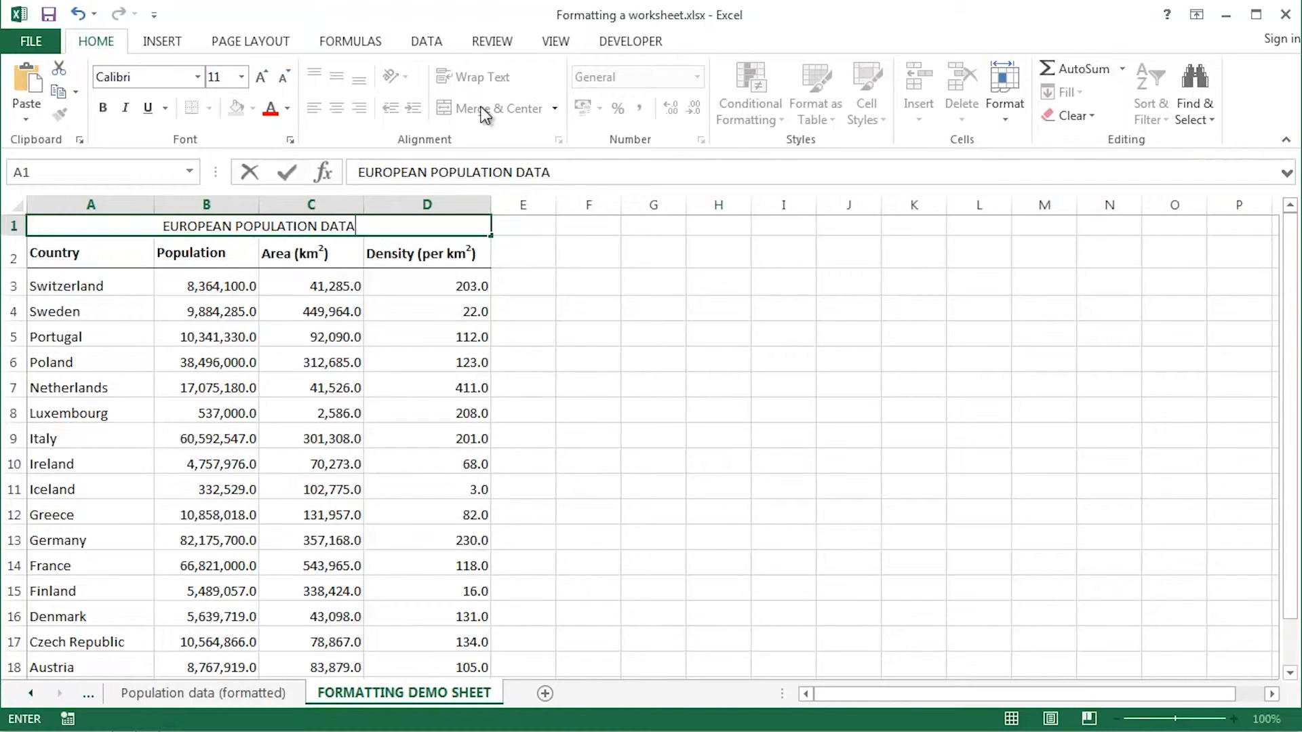
pyautogui.press('Return')
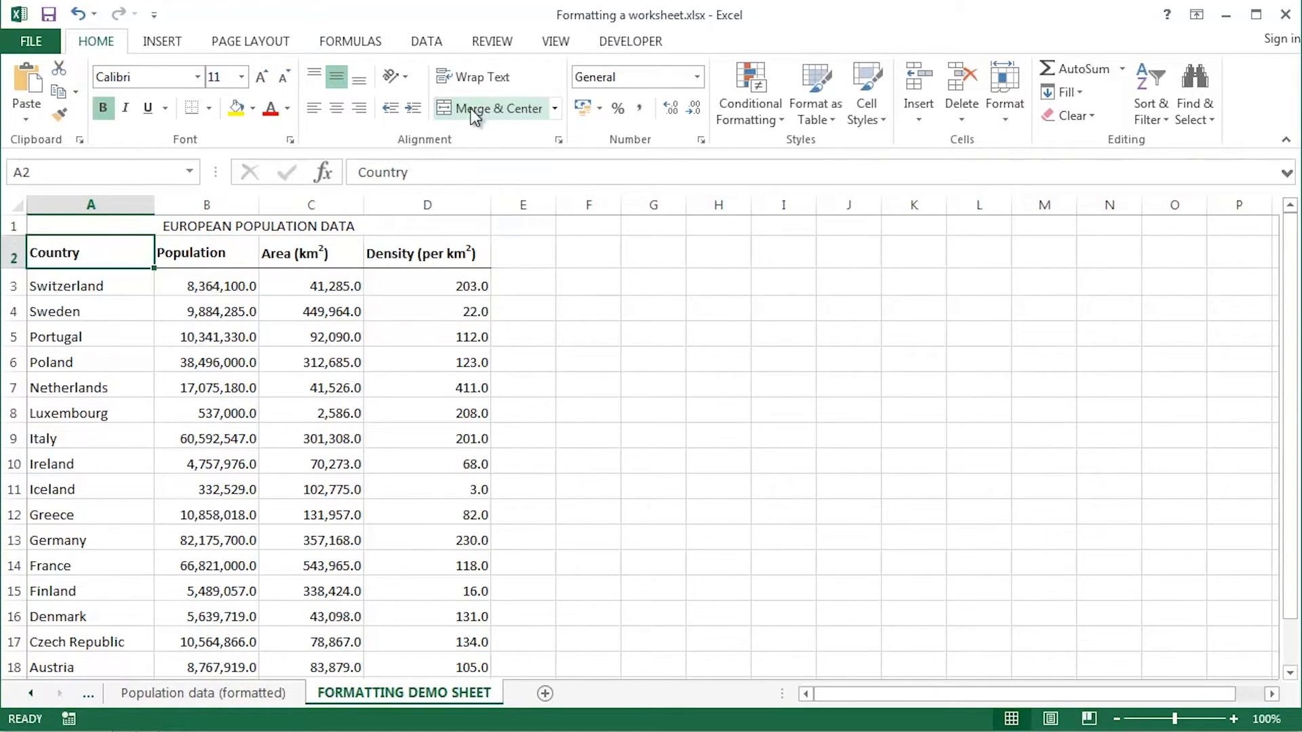
# Step: Make title row 1 taller and format the title at 16 pt, bold and middle-aligned, with a bottom border
pyautogui.moveTo(10, 234); pyautogui.dragTo(18, 259)
pyautogui.click(93, 236)
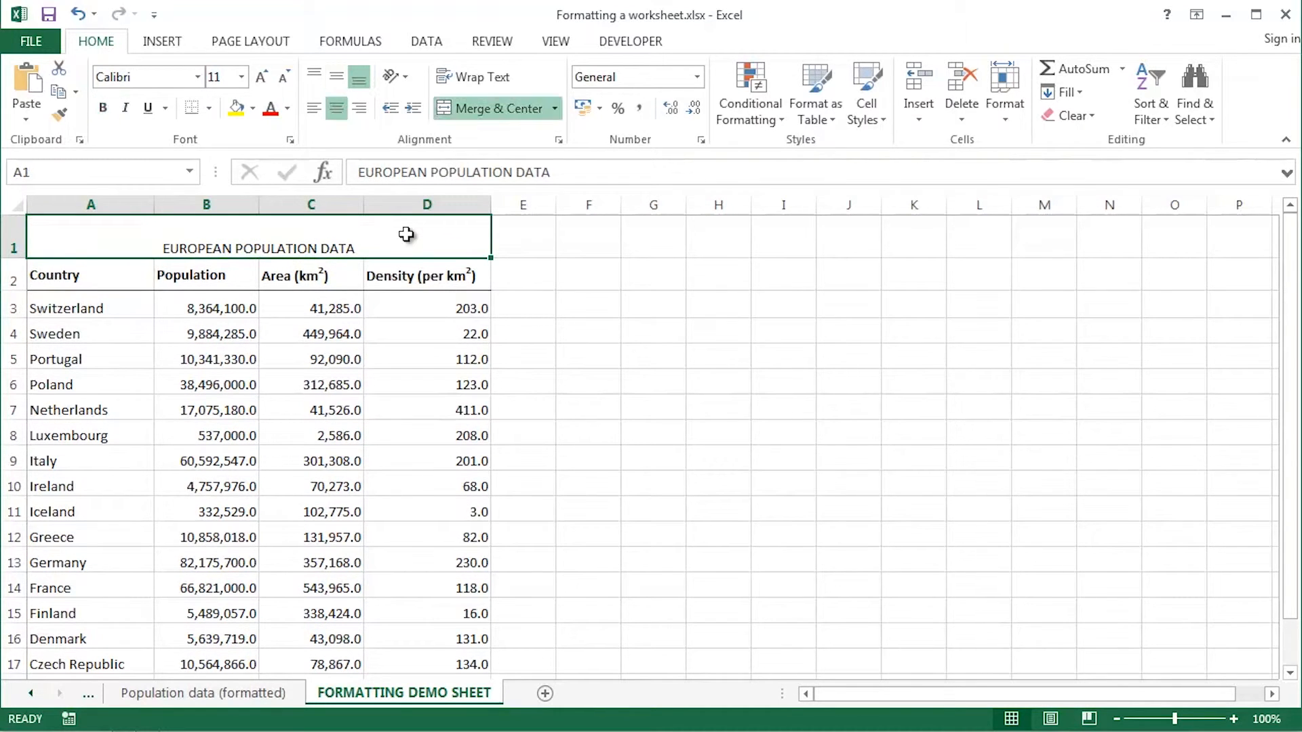
pyautogui.click(241, 77)
pyautogui.click(218, 216)
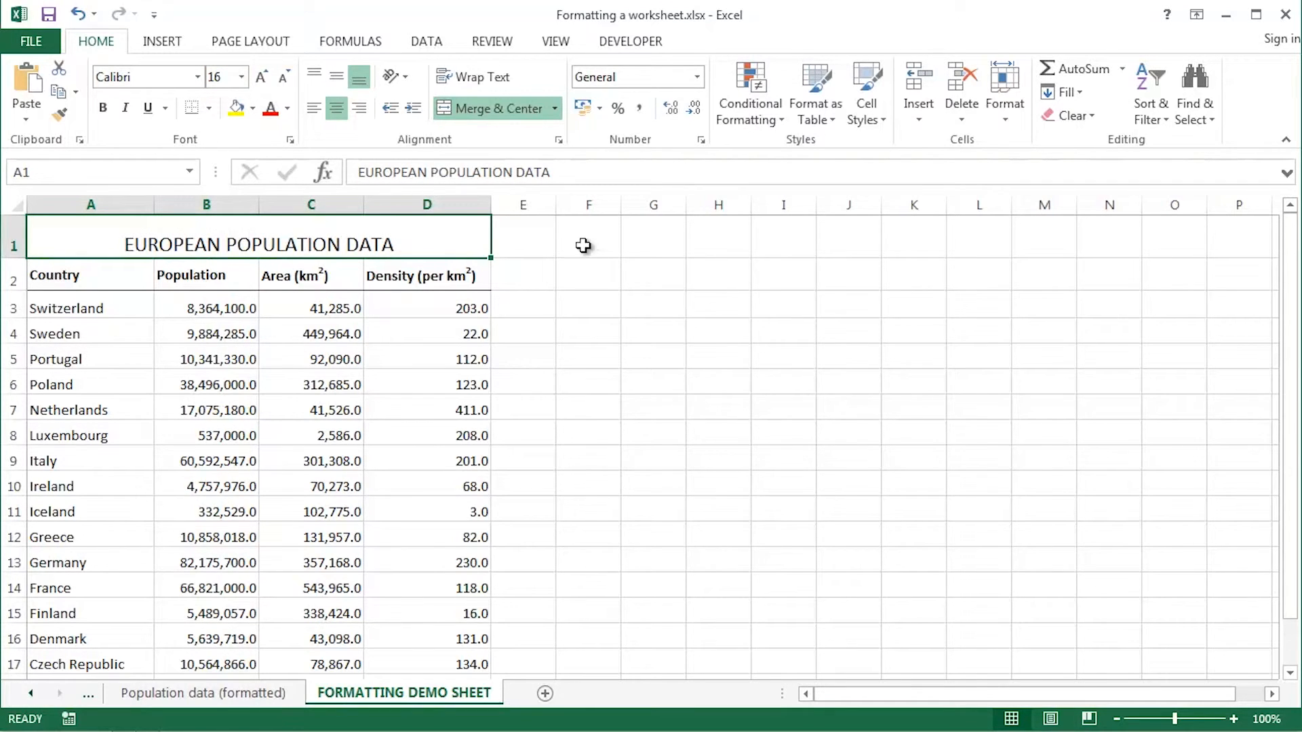
pyautogui.click(110, 109)
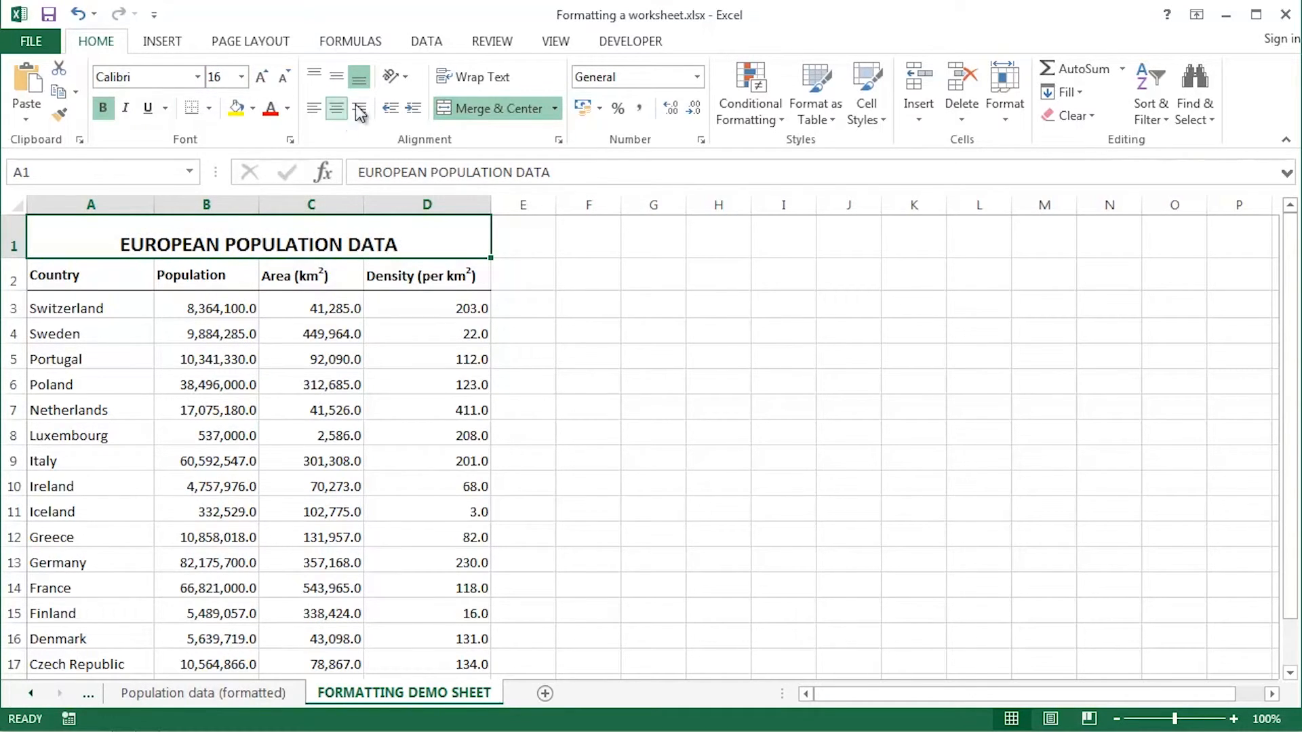
pyautogui.click(337, 76)
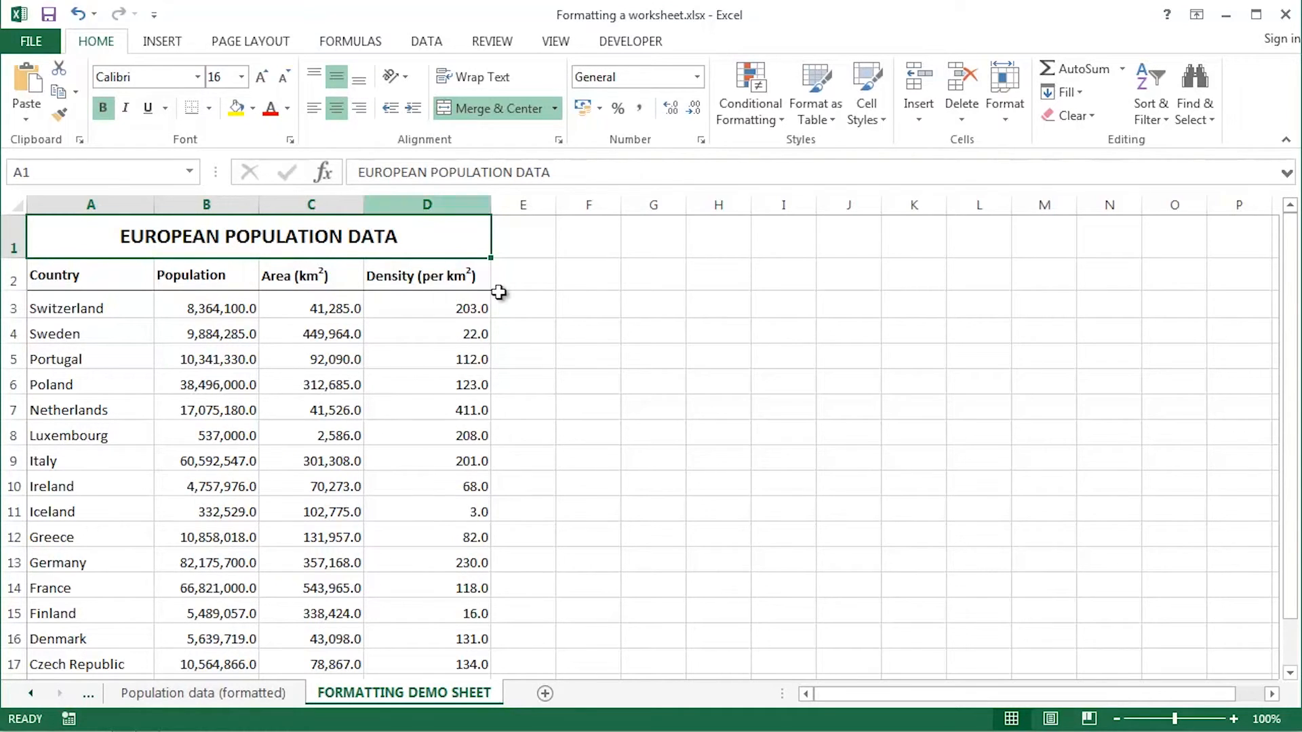
pyautogui.click(605, 279)
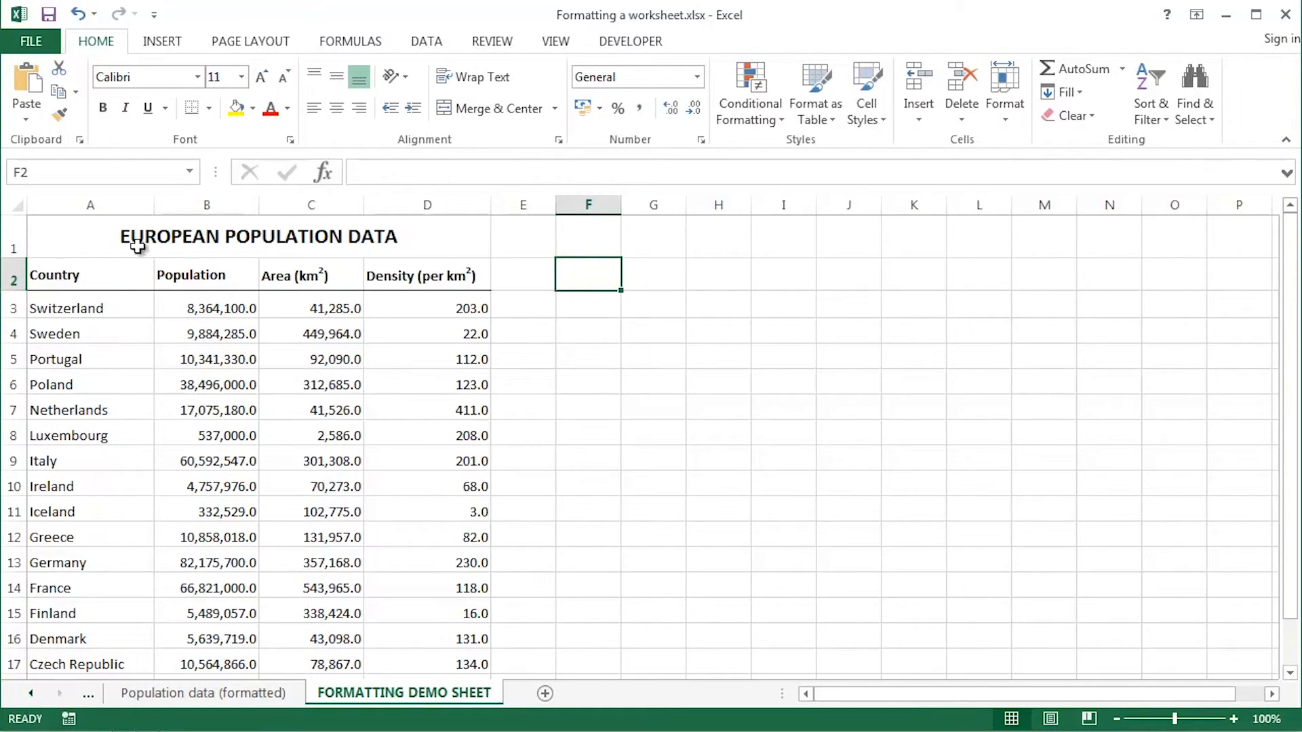
pyautogui.click(67, 252)
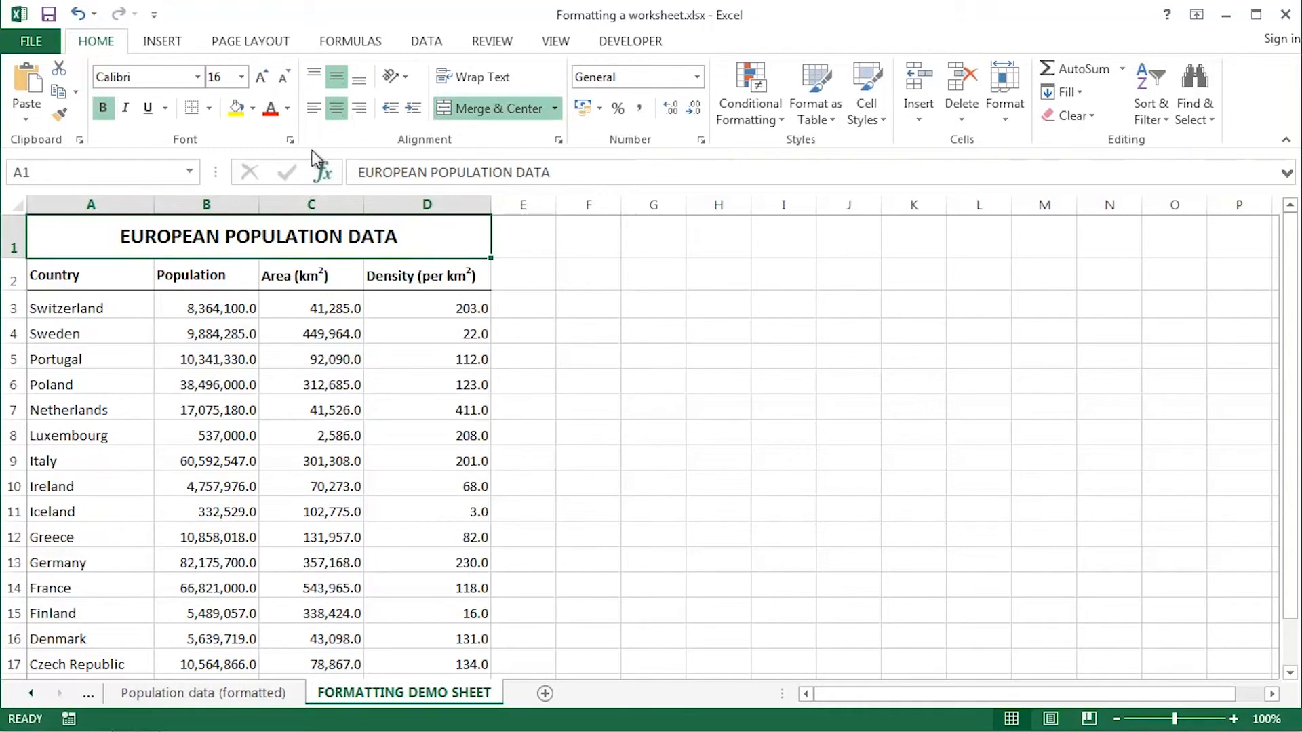
pyautogui.click(623, 289)
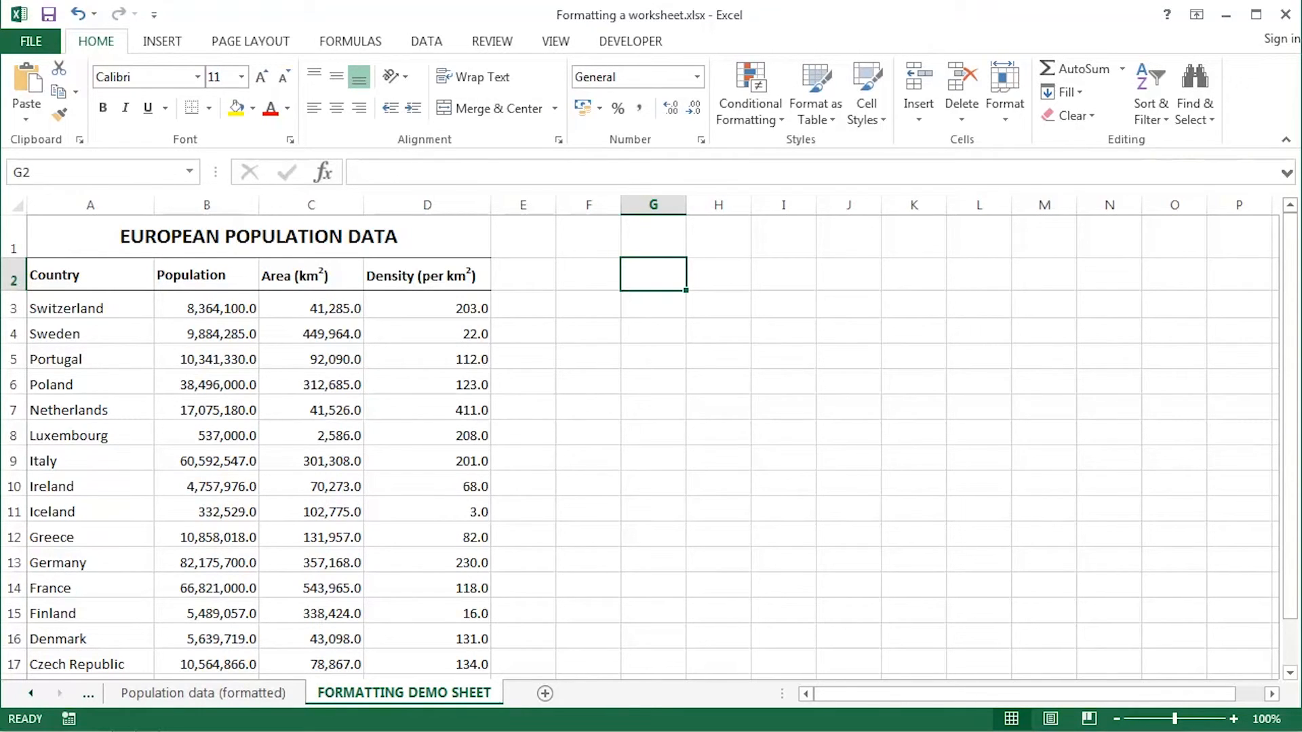
pyautogui.click(76, 238)
pyautogui.click(109, 271)
pyautogui.moveTo(109, 271); pyautogui.dragTo(410, 276)
pyautogui.click(576, 306)
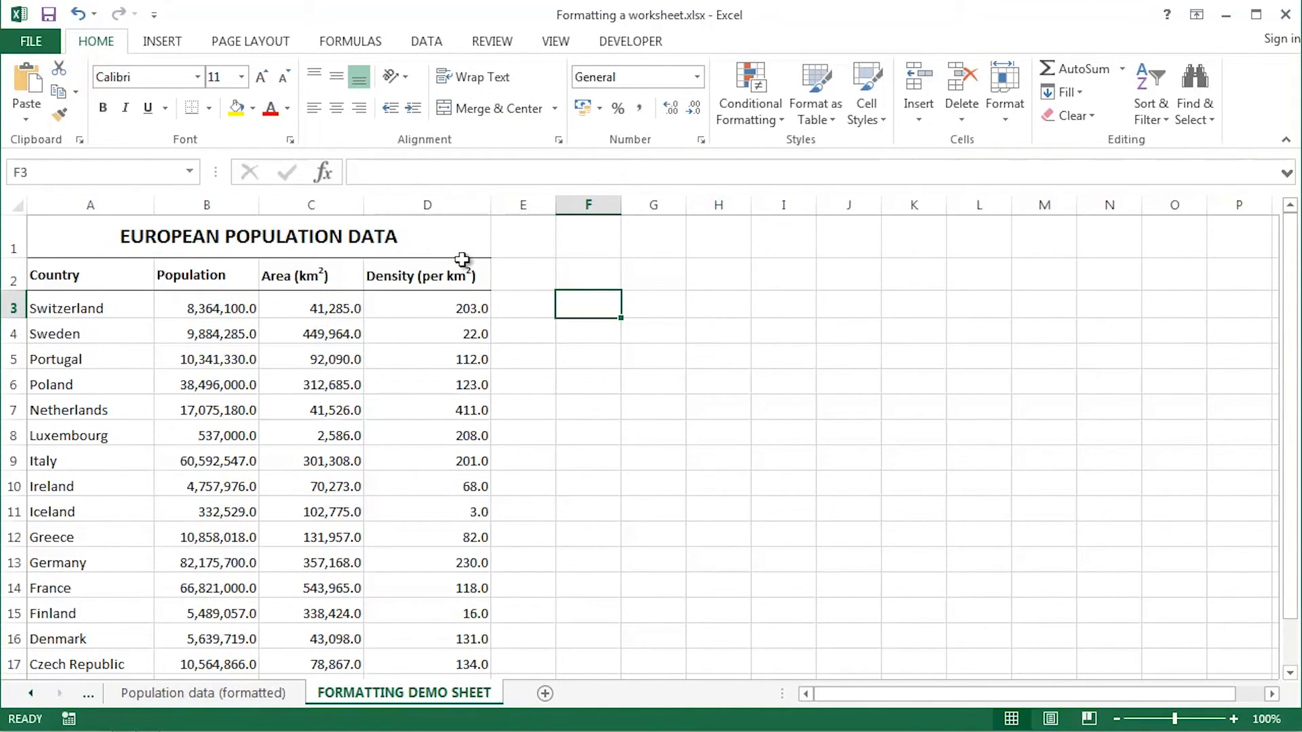
pyautogui.moveTo(105, 242); pyautogui.dragTo(427, 273)
pyautogui.click(616, 295)
# Step: Compare the titled, formatted table with the raw table on Population data (unformatted), and go back to FORMATTING DEMO SHEET
pyautogui.click(30, 694)
pyautogui.click(174, 692)
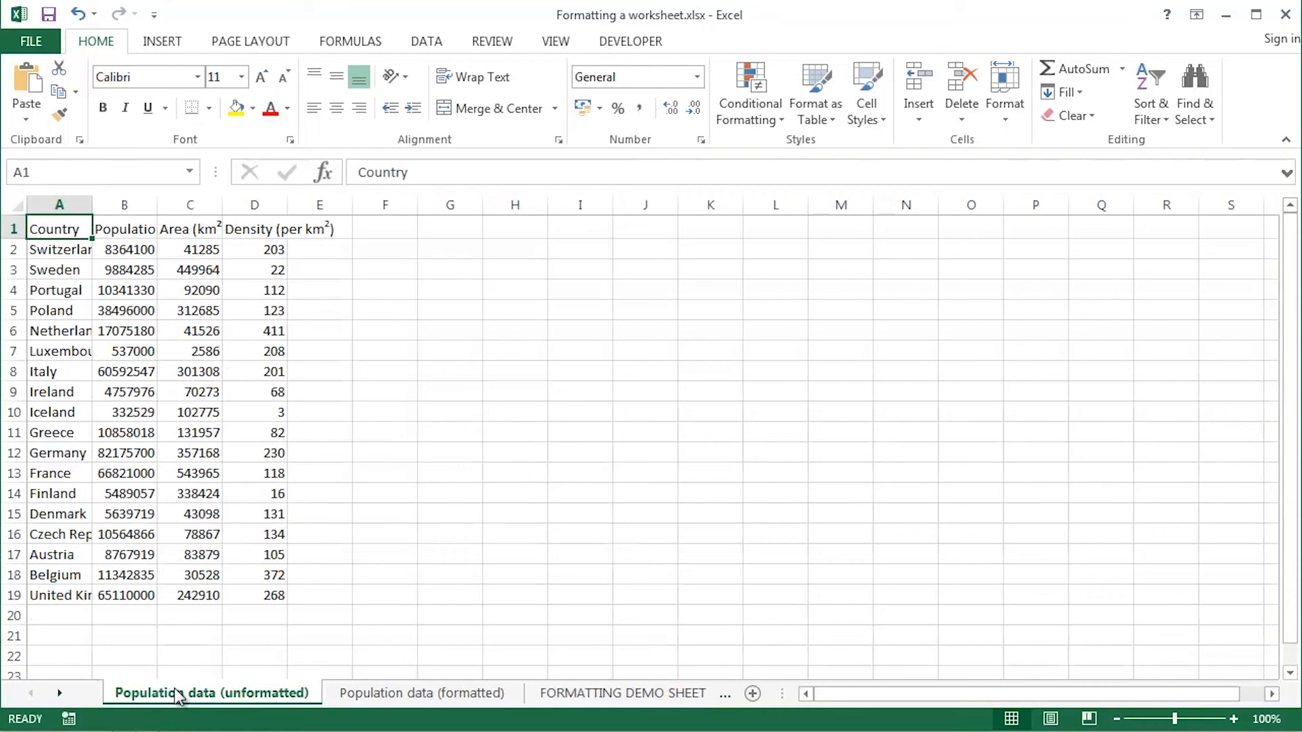
pyautogui.click(619, 693)
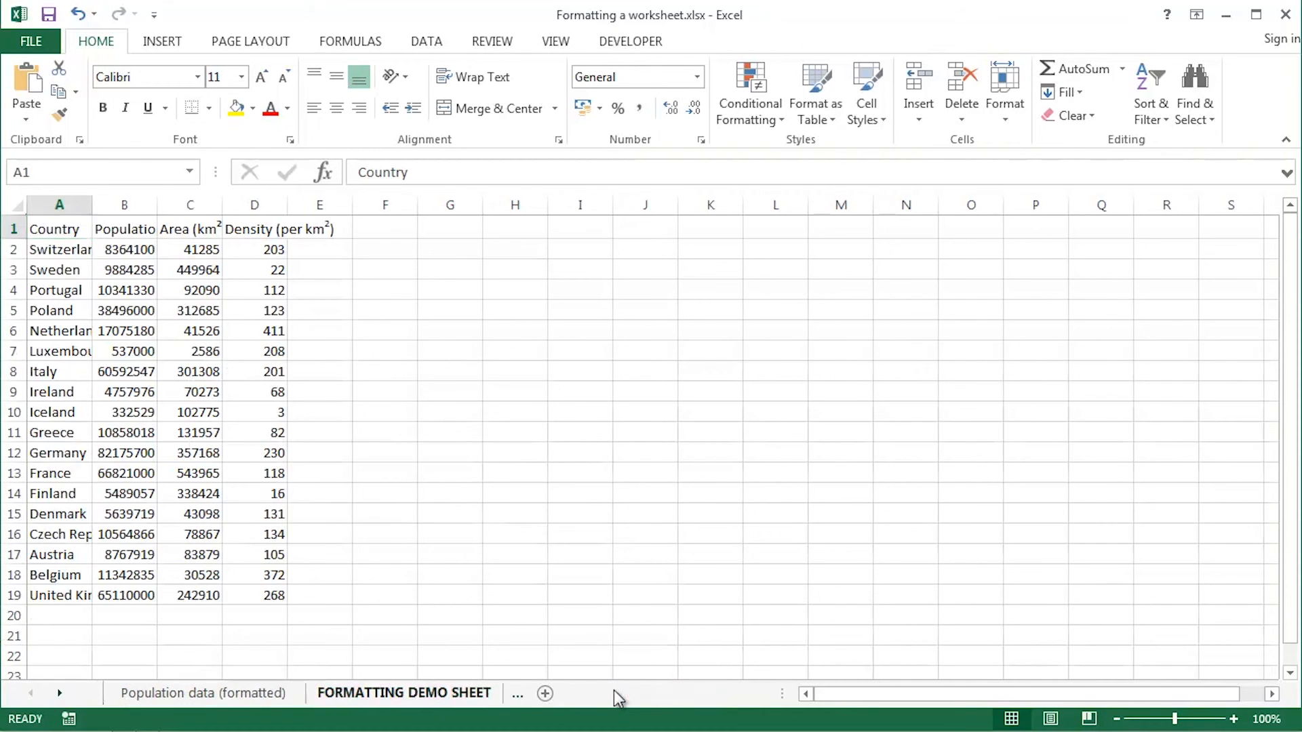